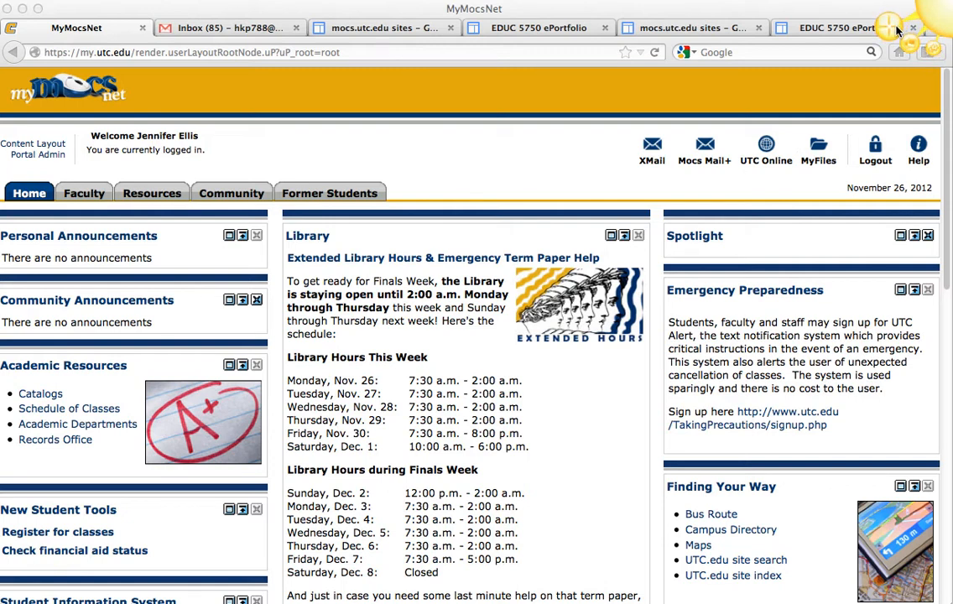
Start a video capture of the whole browser window with Built-in Input as the microphone.
key("super+shift+4")
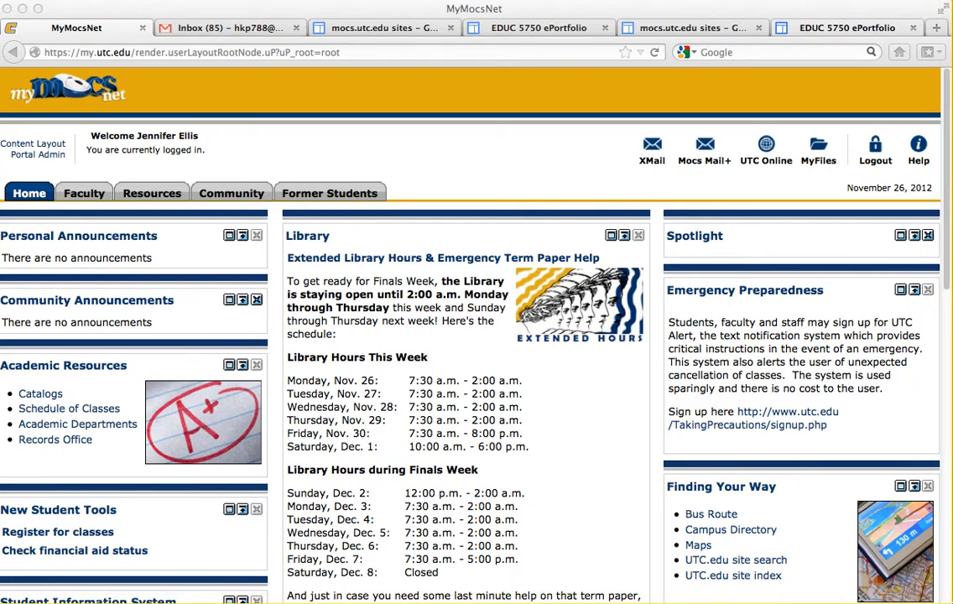
left_click(951, 602)
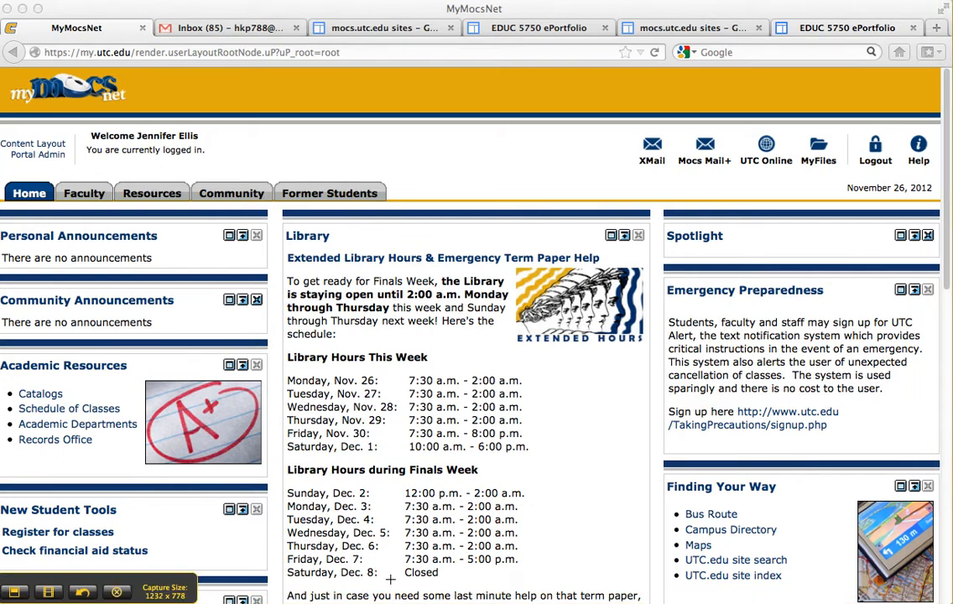
left_click(48, 593)
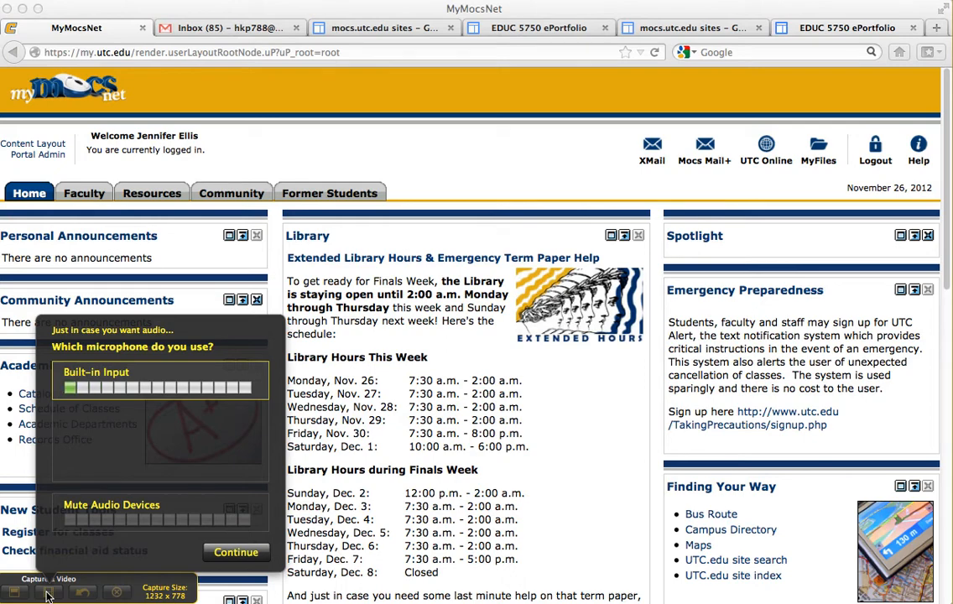
left_click(235, 552)
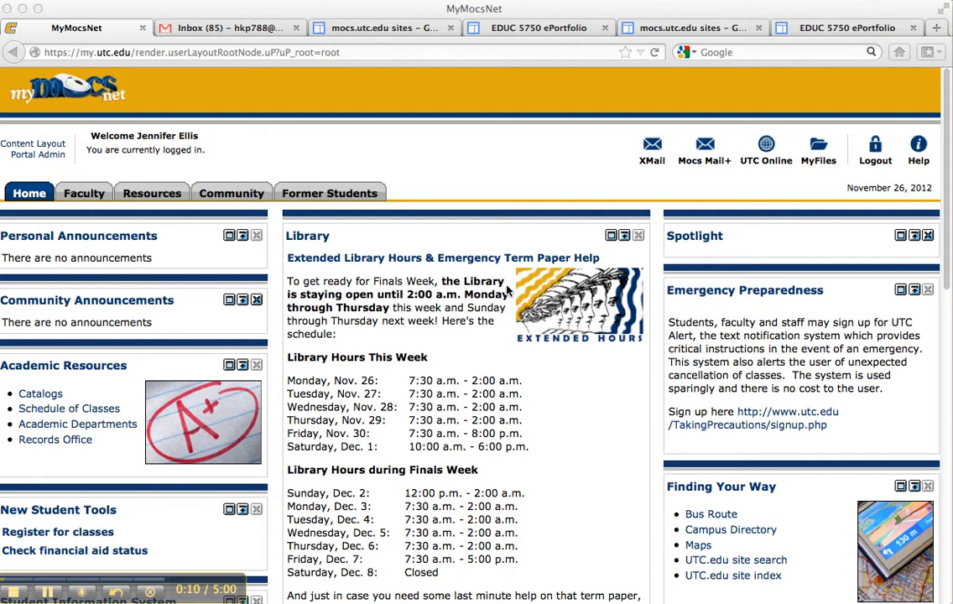
Go through Mocs Mail+ to the Google Sites list and open the EDUC 5750 ePortfolio site.
left_click(707, 163)
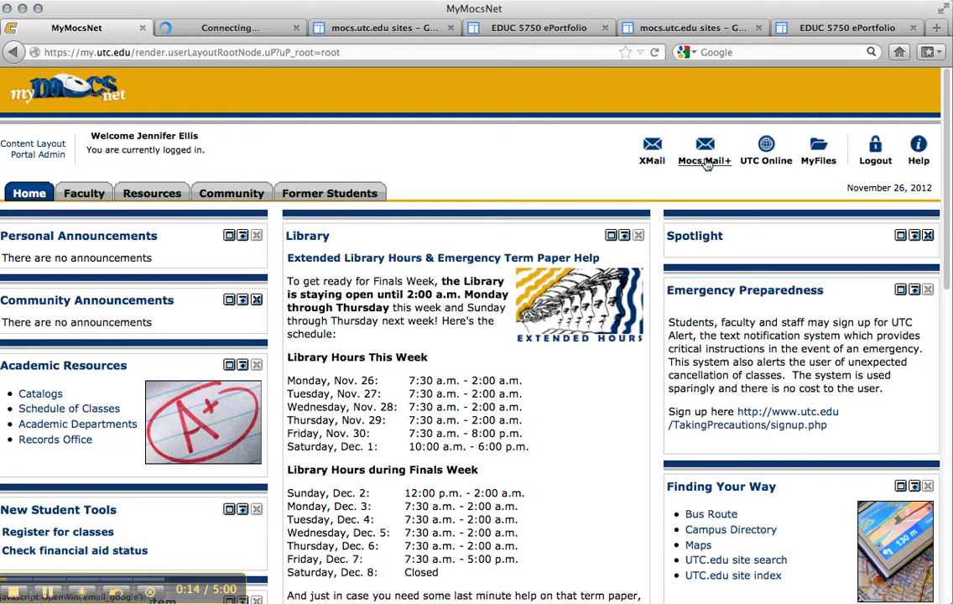
left_click(188, 27)
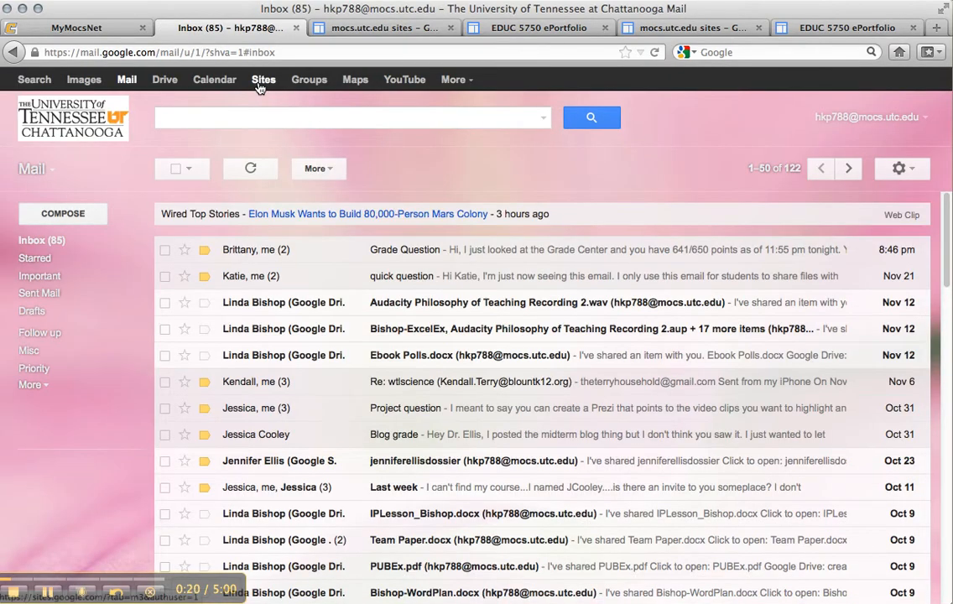
left_click(261, 81)
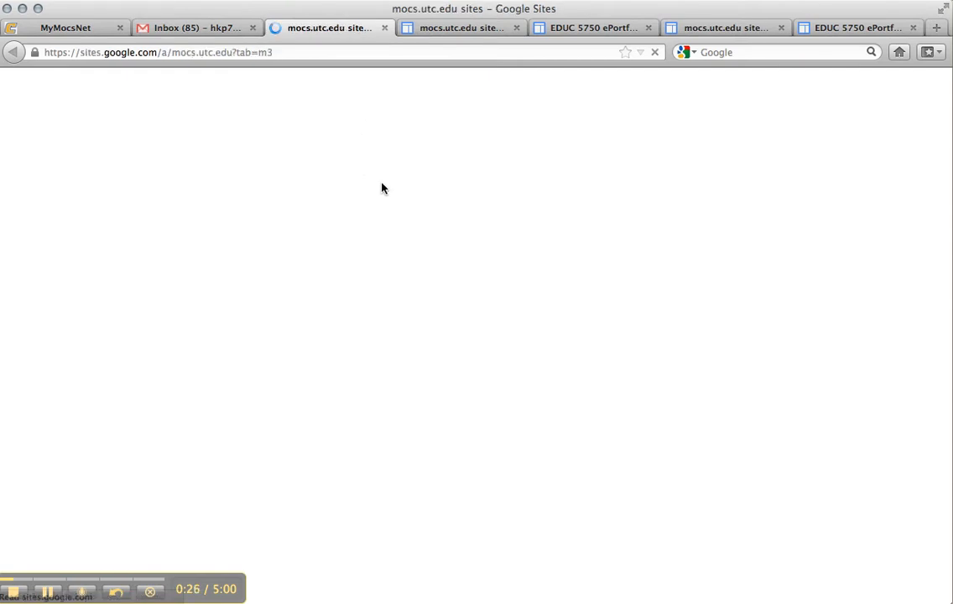
scroll(321, 341, "down", 5)
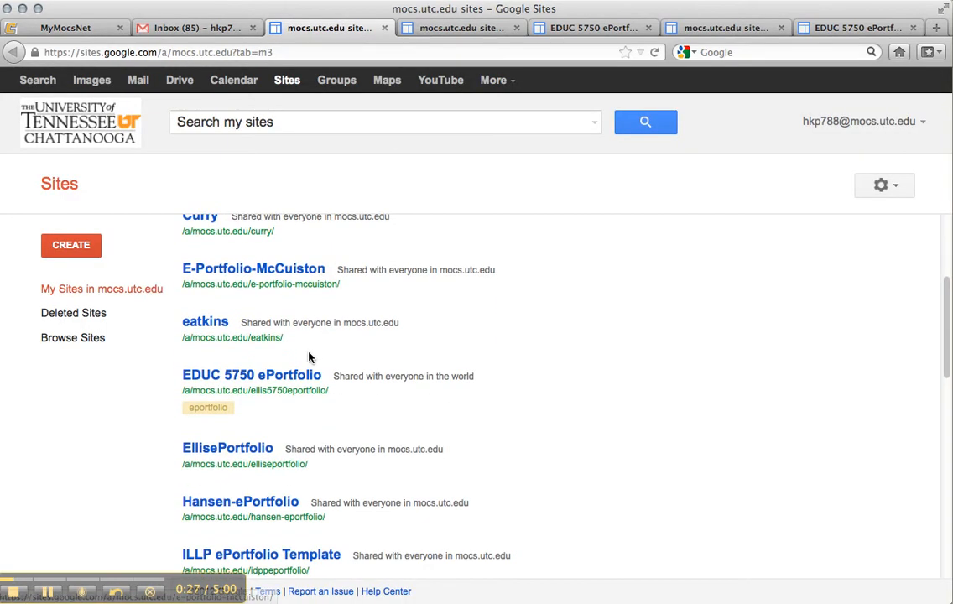
left_click(286, 379)
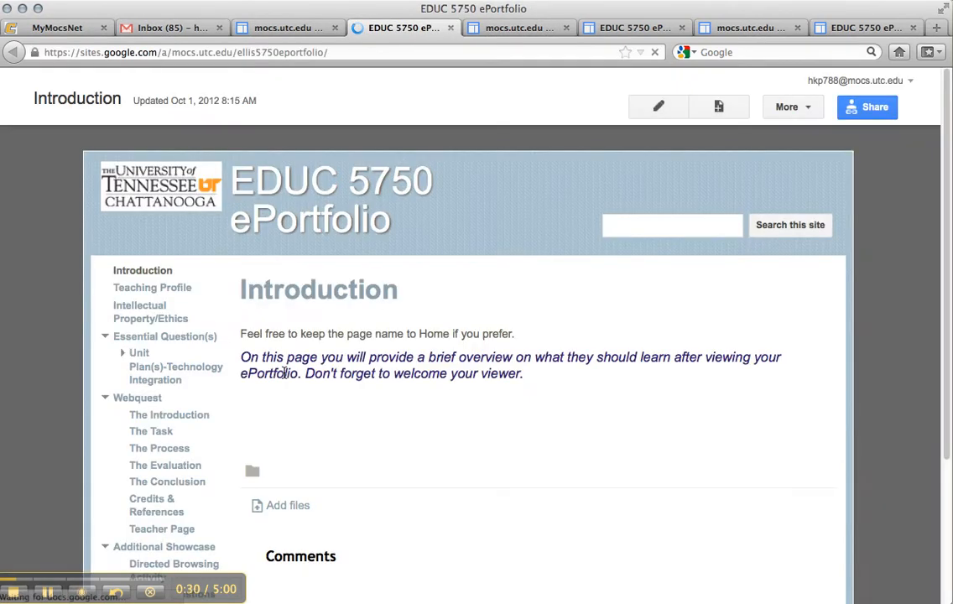
Edit the site layout and open the sidebar Navigation gadget's settings to review its list of pages.
left_click(794, 109)
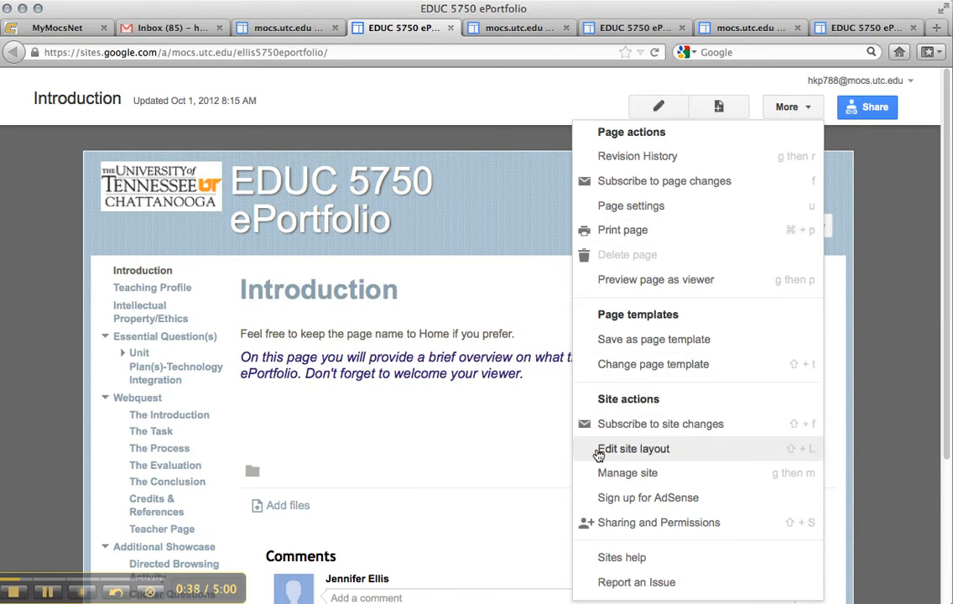
left_click(690, 452)
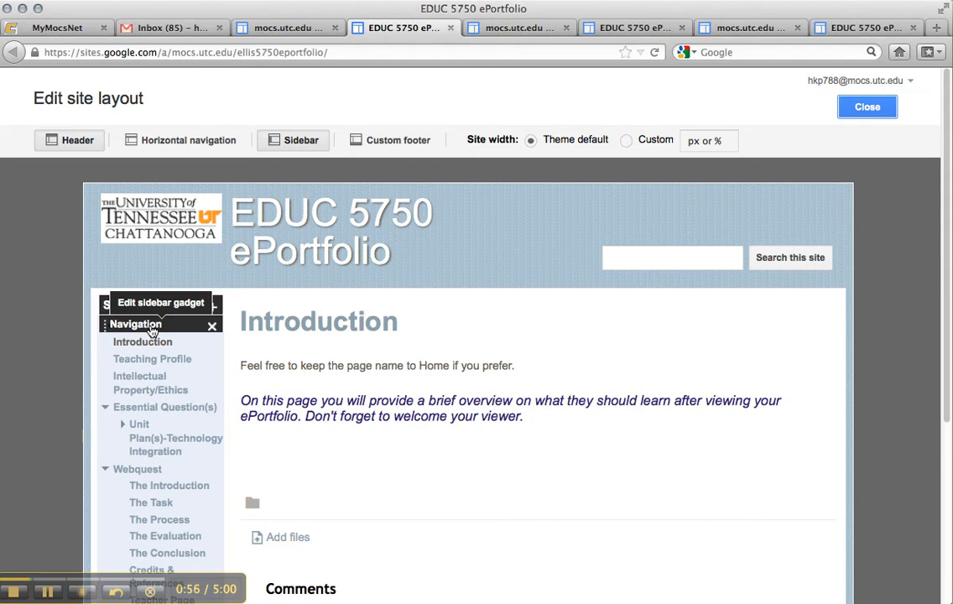
left_click(151, 328)
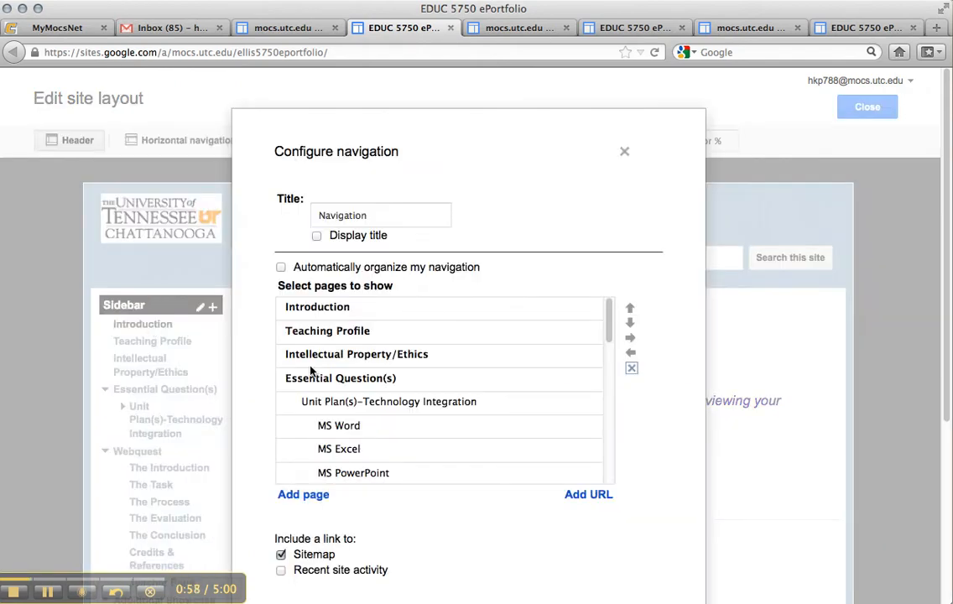
scroll(386, 319, "down", 10)
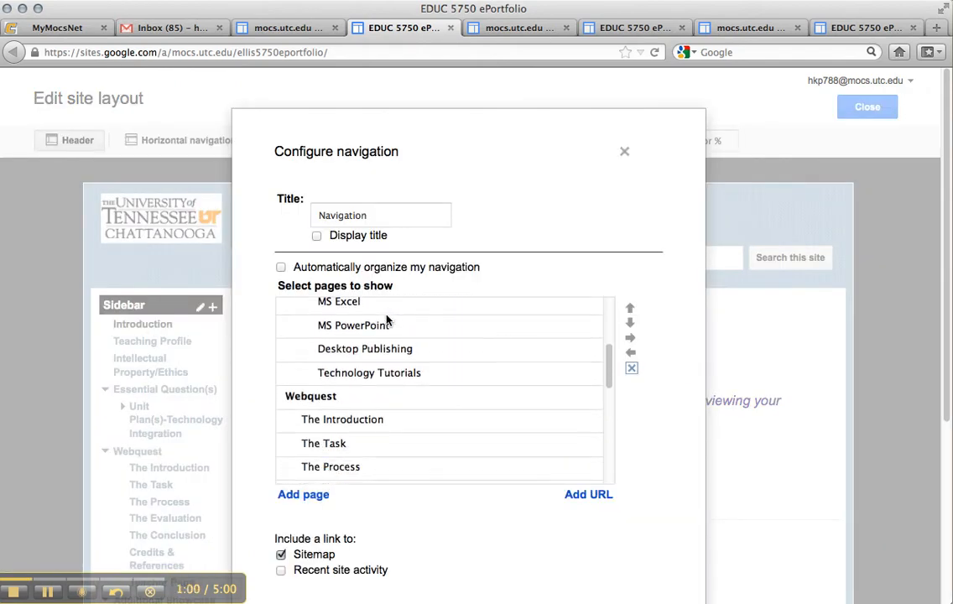
scroll(387, 319, "up", 5)
scroll(387, 319, "up", 5)
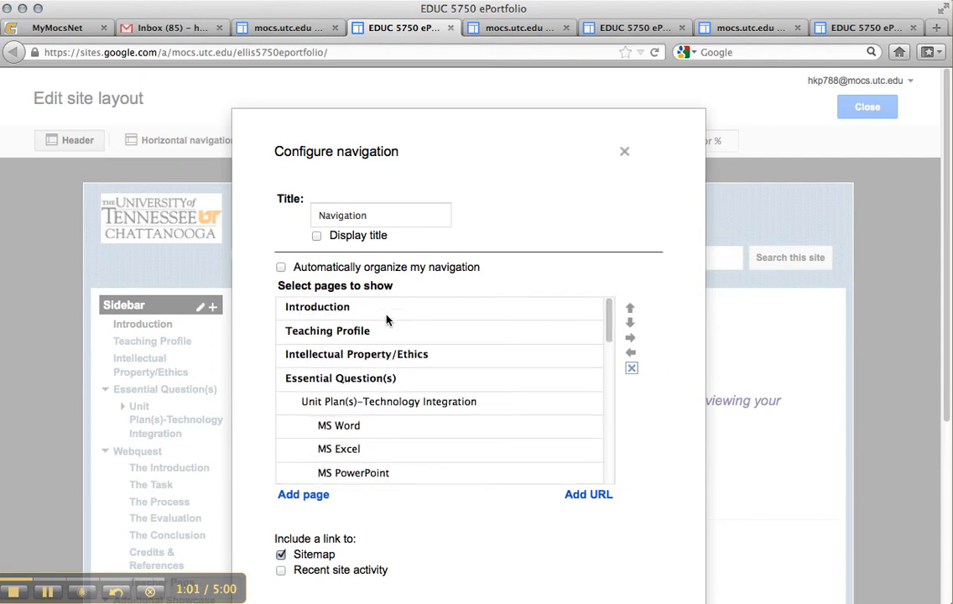
Try automatic organization of the navigation and switch it back off to return to the manual page list.
left_click(280, 268)
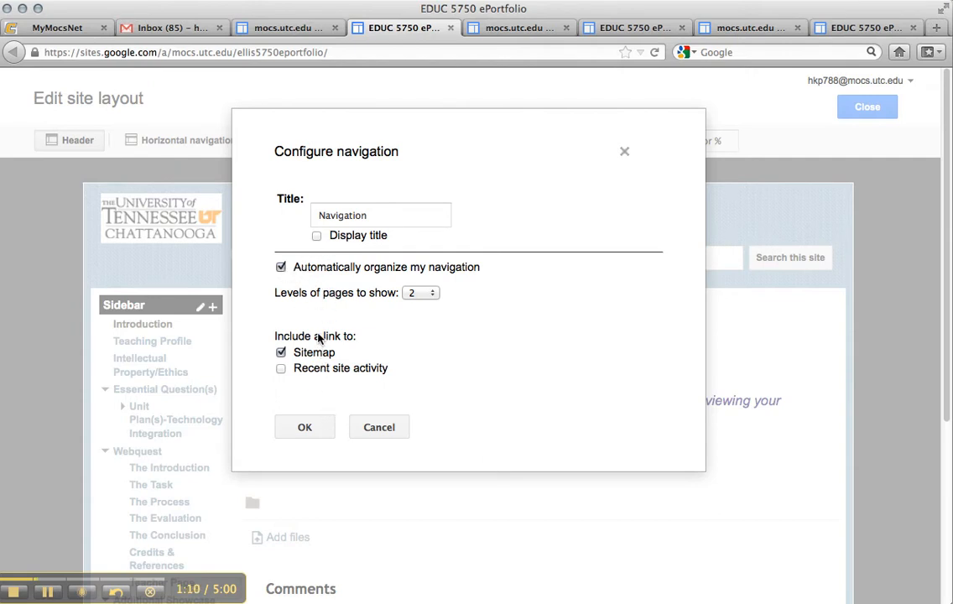
left_click(281, 268)
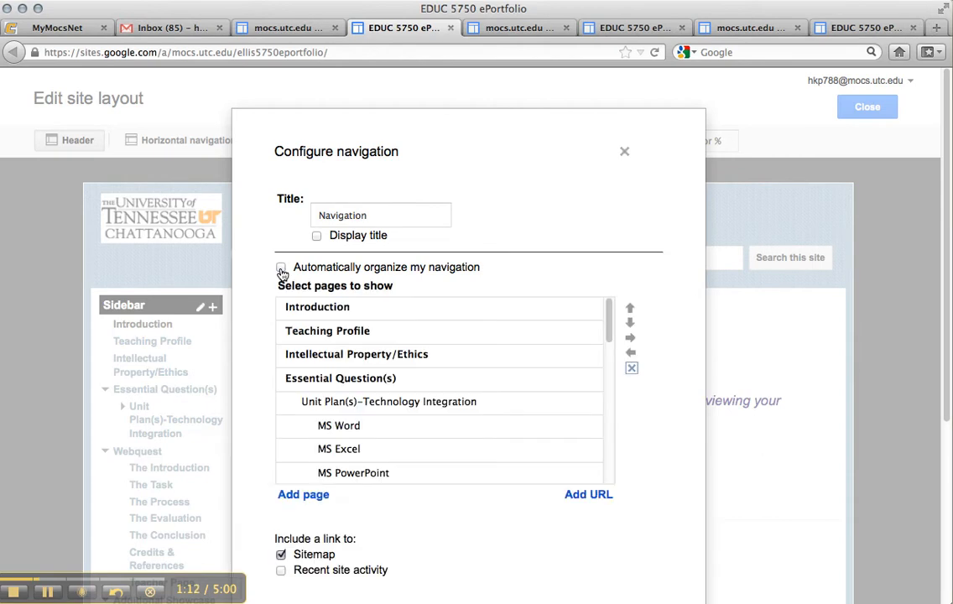
scroll(418, 339, "down", 5)
scroll(418, 339, "down", 5)
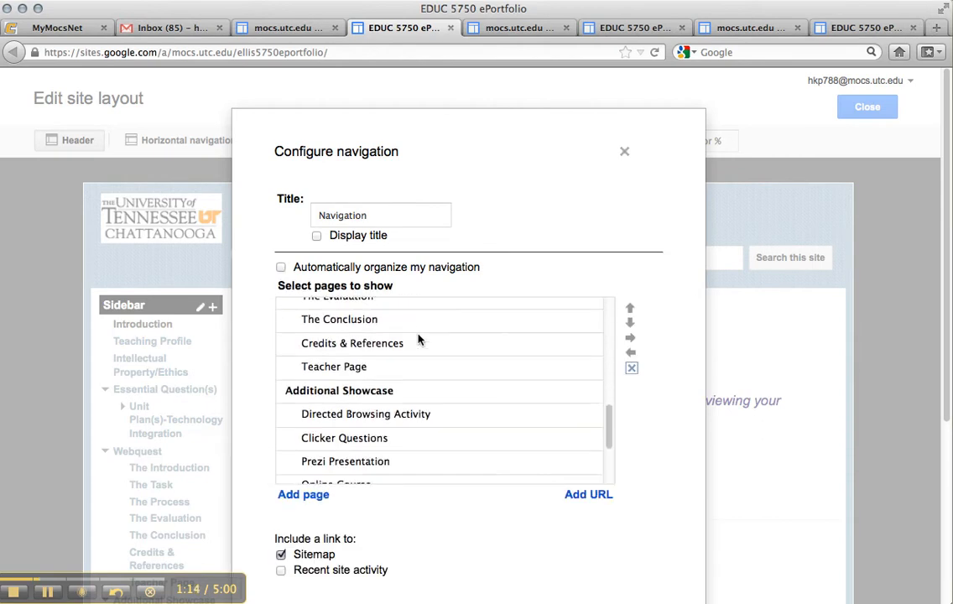
scroll(419, 339, "up", 10)
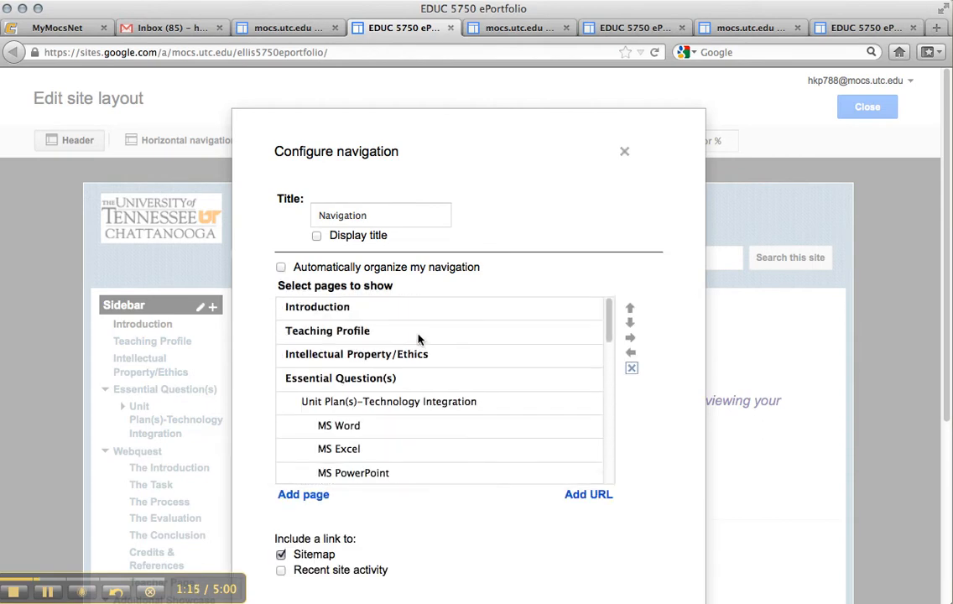
Try moving Teaching Profile above Introduction and indenting it, restoring its original order and level.
left_click(367, 332)
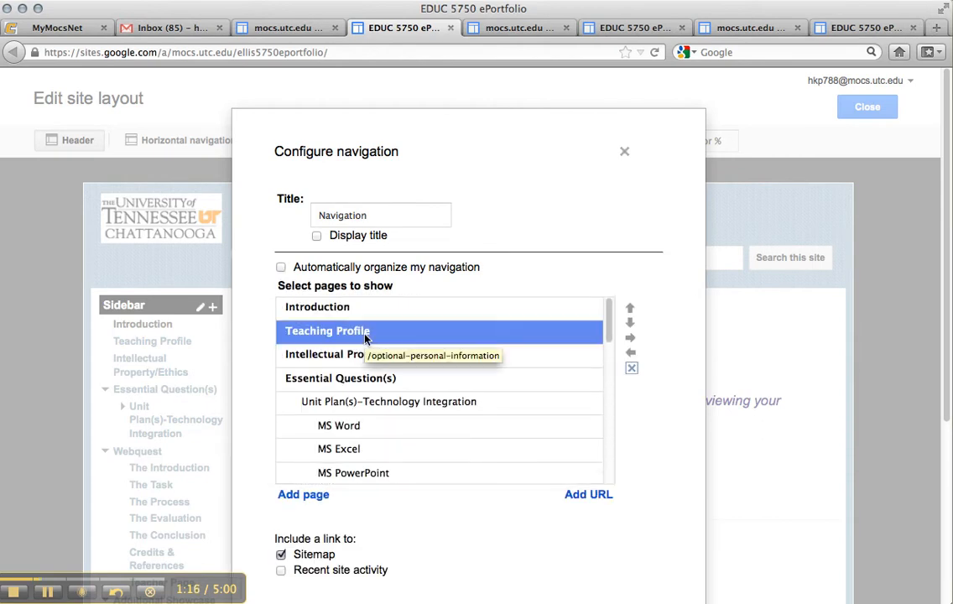
left_click(631, 310)
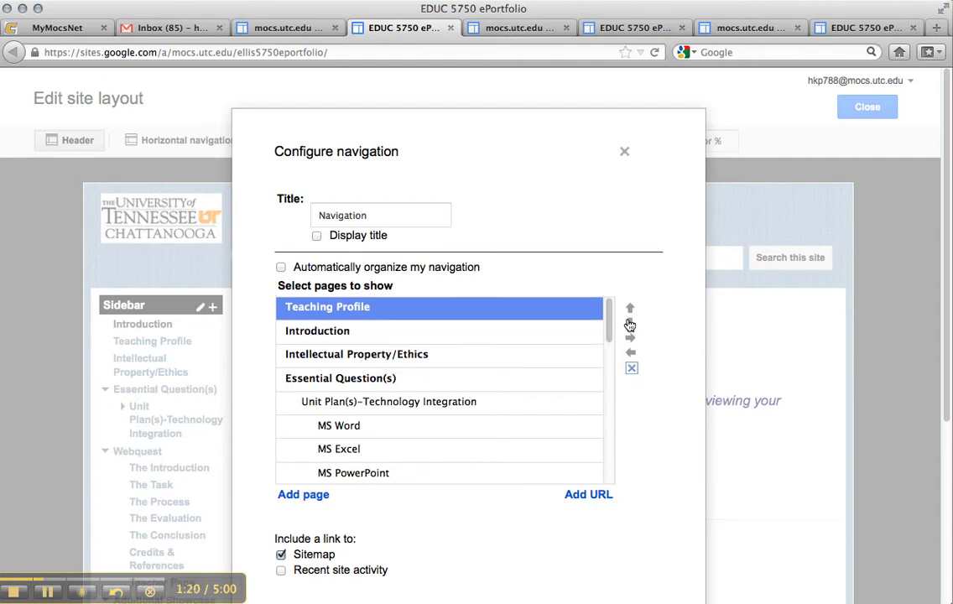
left_click(631, 324)
left_click(630, 341)
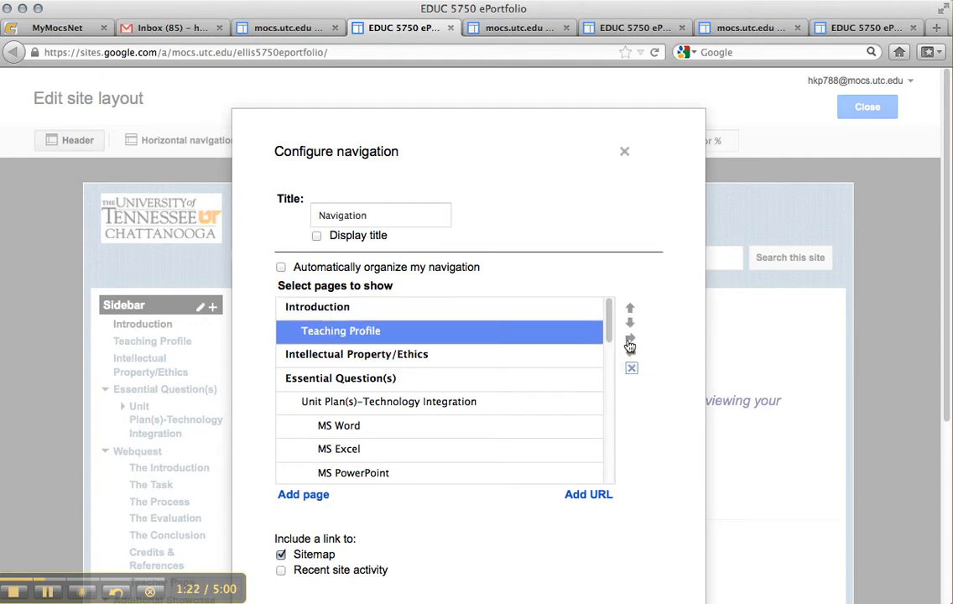
left_click(632, 353)
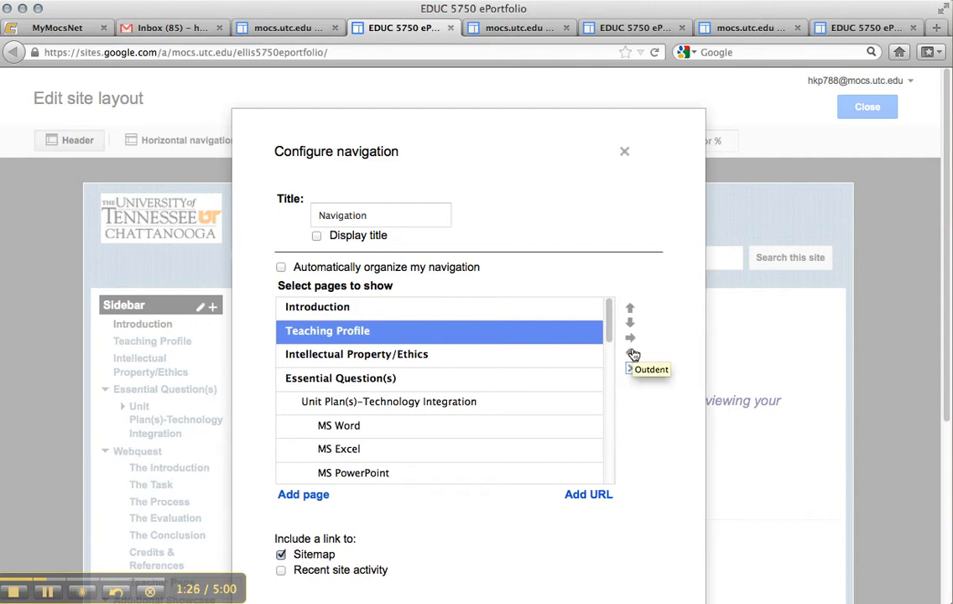
Add the Excel-Lesson page, found under Essential Question(s), Unit Plan(s)-Technology Integration and MS Word, to the navigation.
scroll(460, 376, "down", 10)
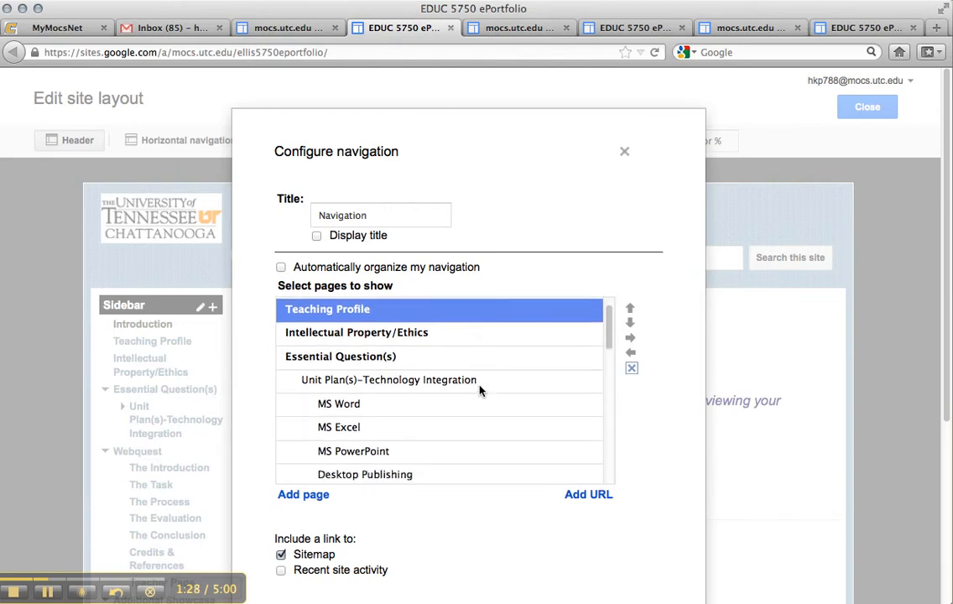
scroll(481, 390, "down", 3)
scroll(480, 391, "up", 10)
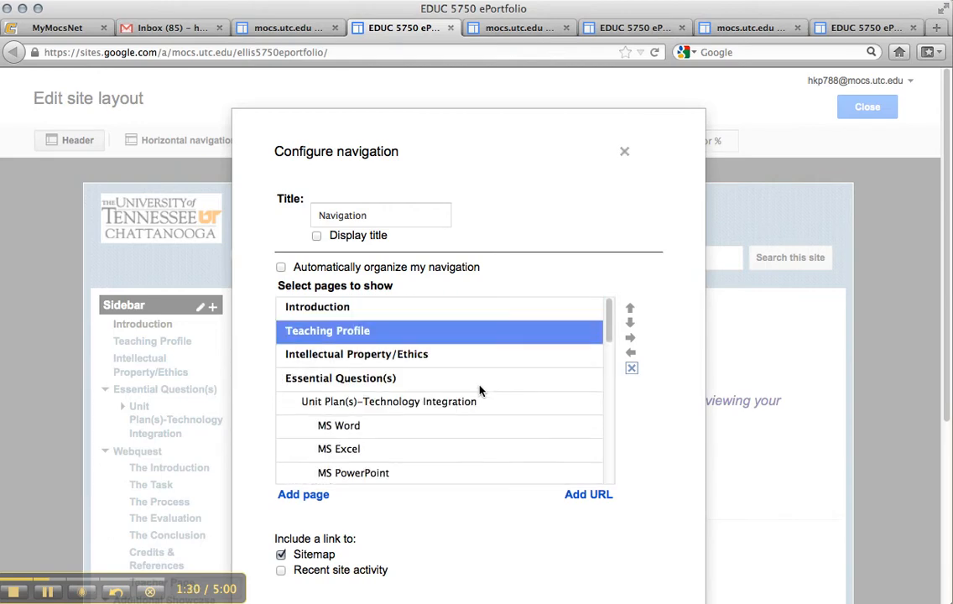
scroll(480, 391, "down", 3)
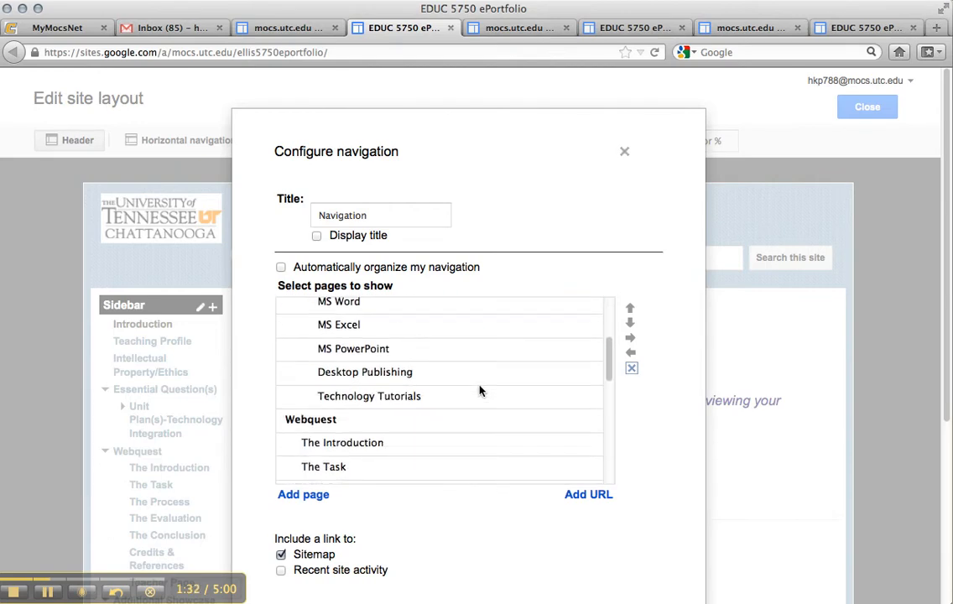
left_click(304, 495)
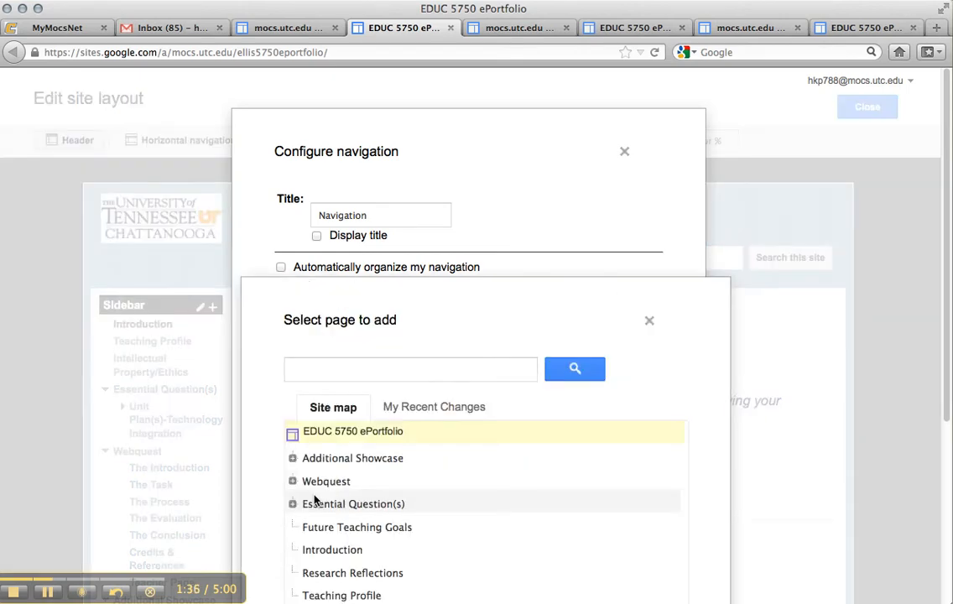
scroll(484, 502, "down", 5)
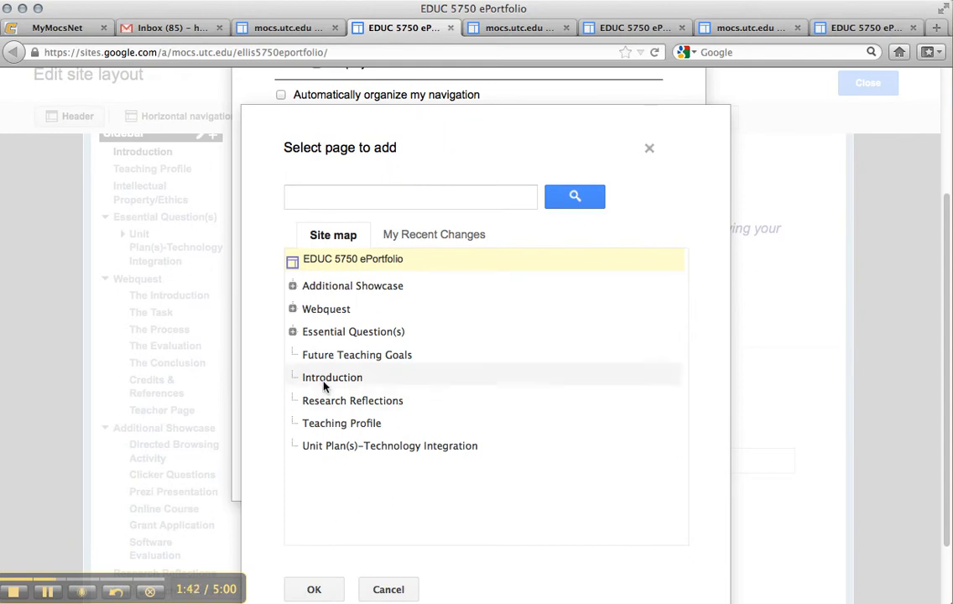
left_click(293, 334)
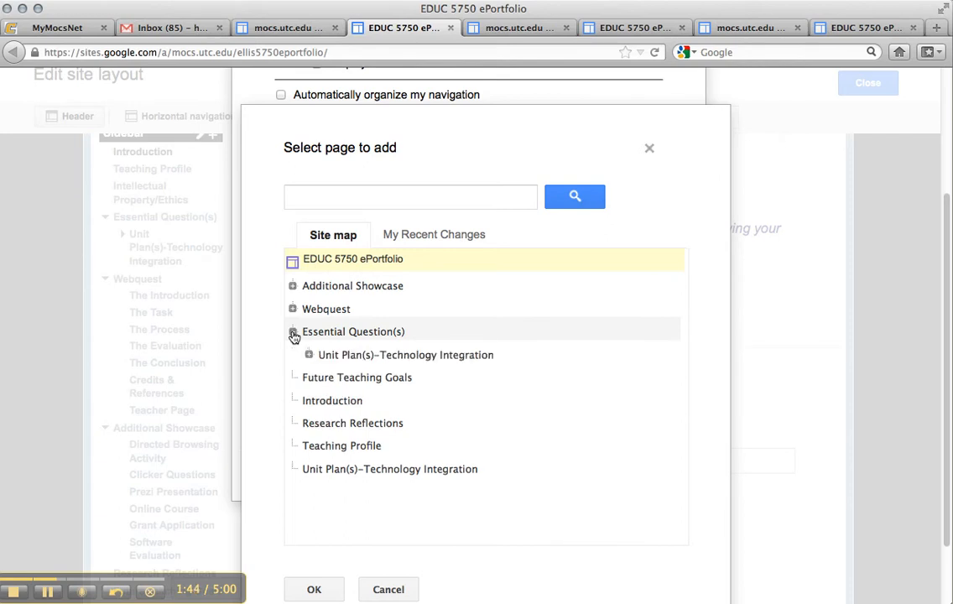
left_click(309, 356)
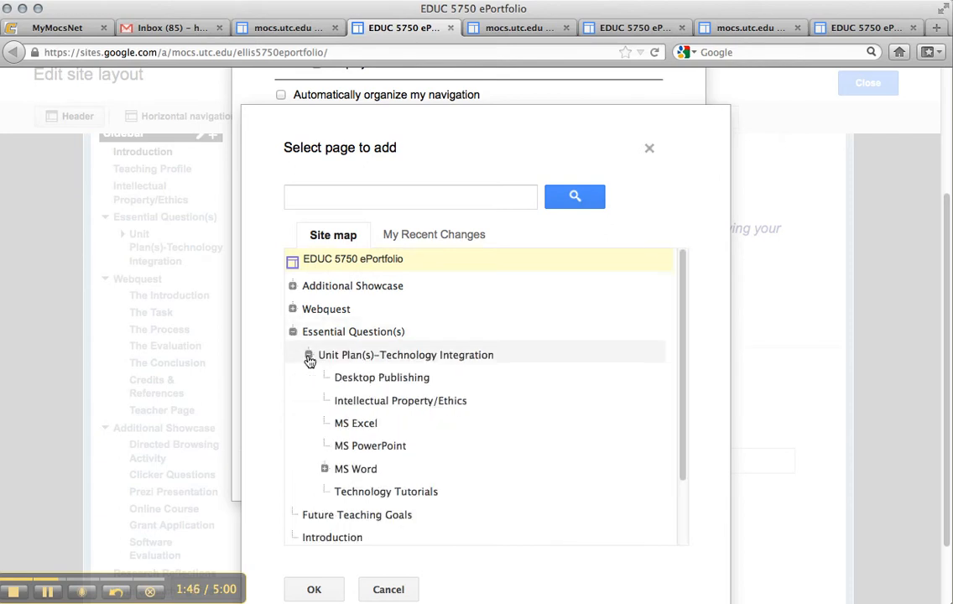
scroll(321, 368, "down", 3)
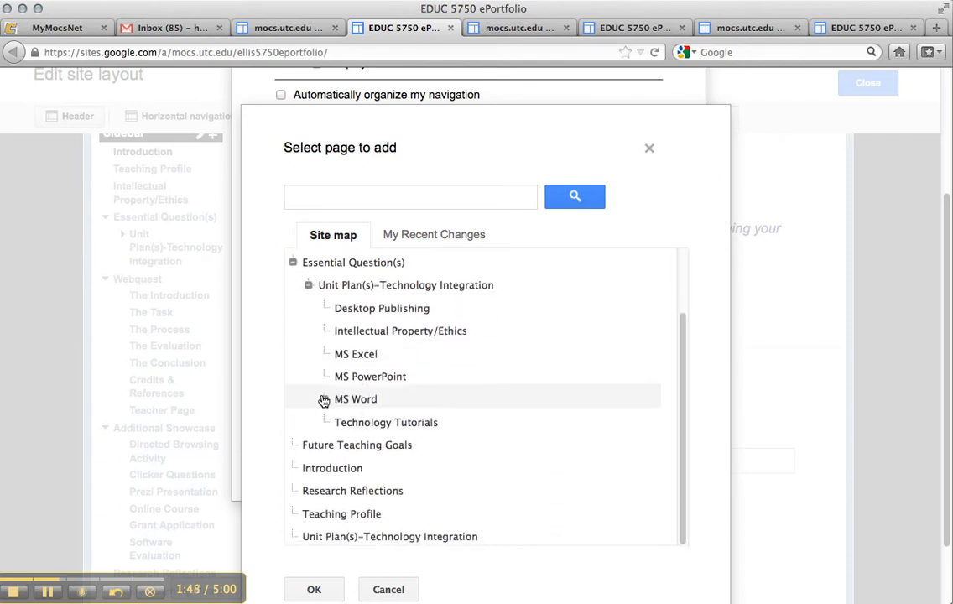
left_click(324, 401)
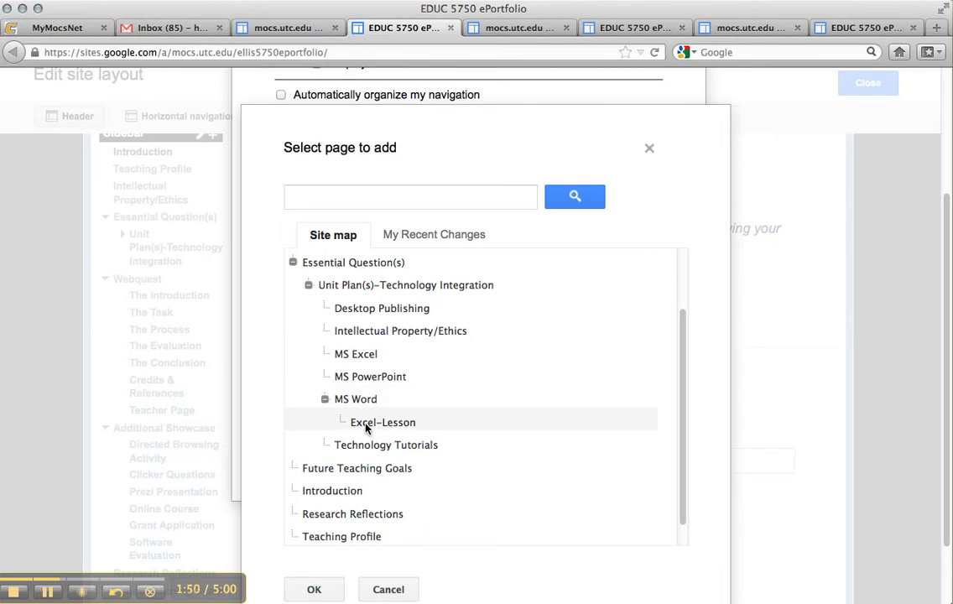
scroll(365, 428, "down", 1)
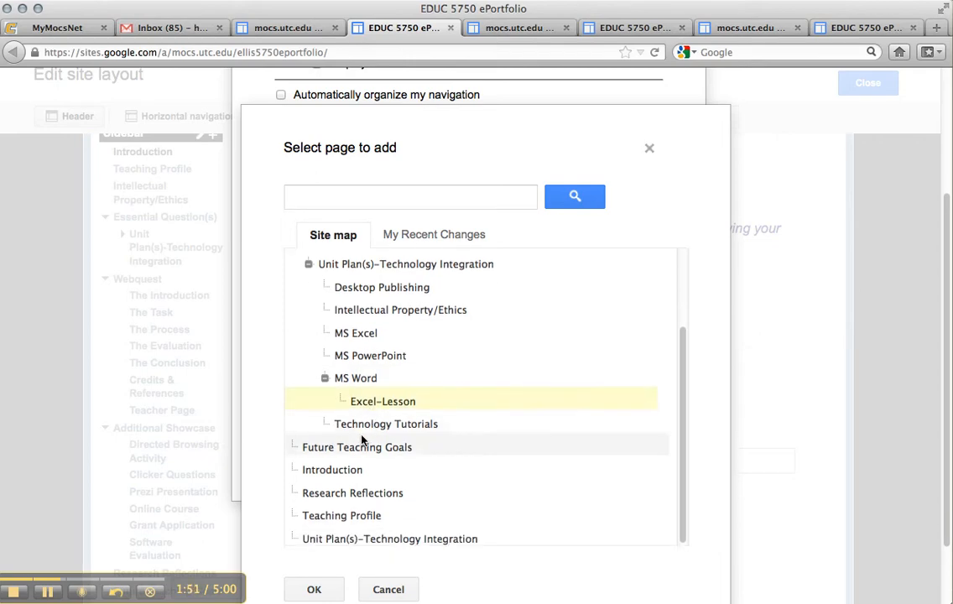
left_click(314, 590)
Try moving the newly added Excel-Lesson page down the navigation list to below Teacher Page, indented one level under Webquest.
scroll(423, 215, "down", 6)
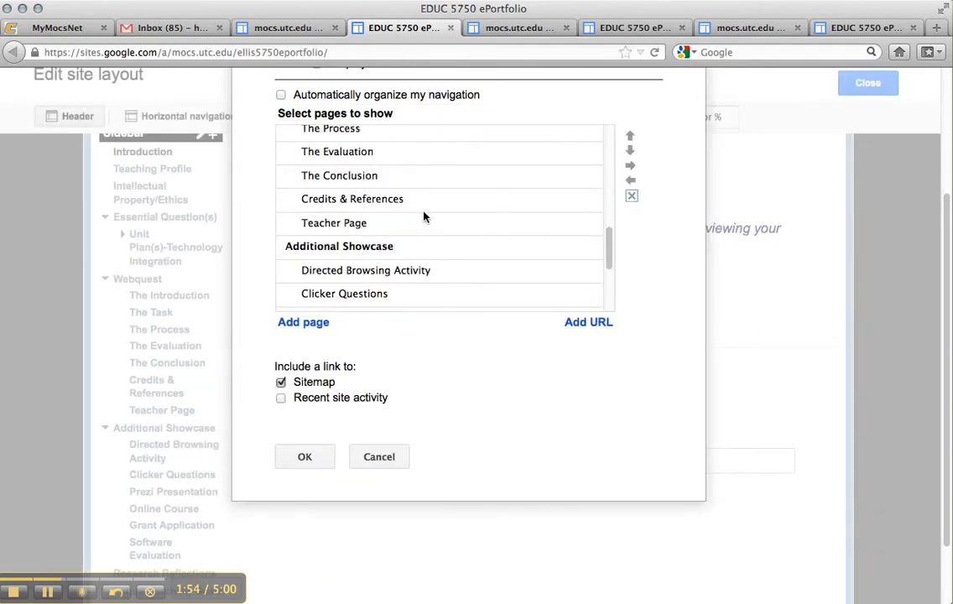
scroll(437, 261, "down", 3)
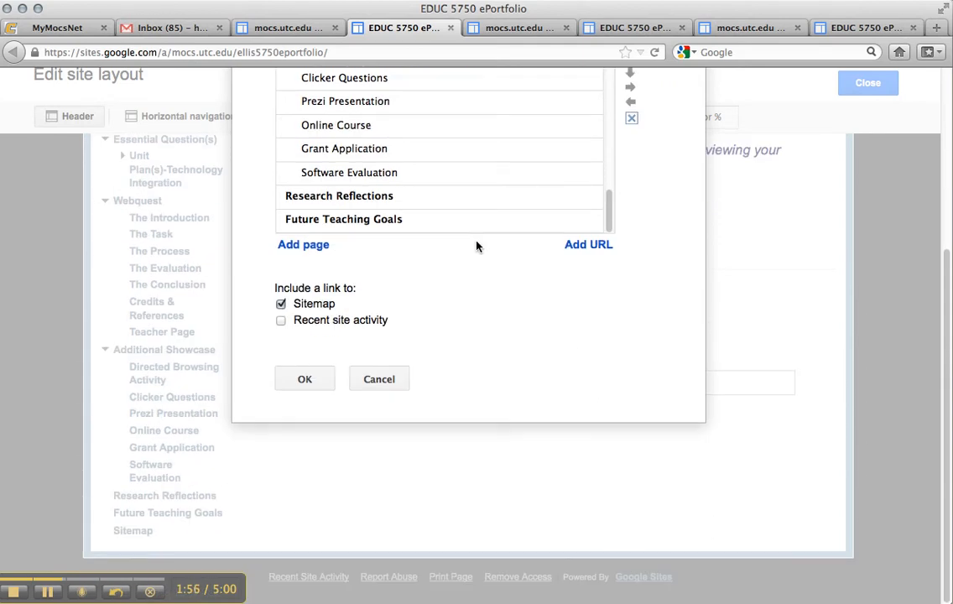
left_click(468, 241)
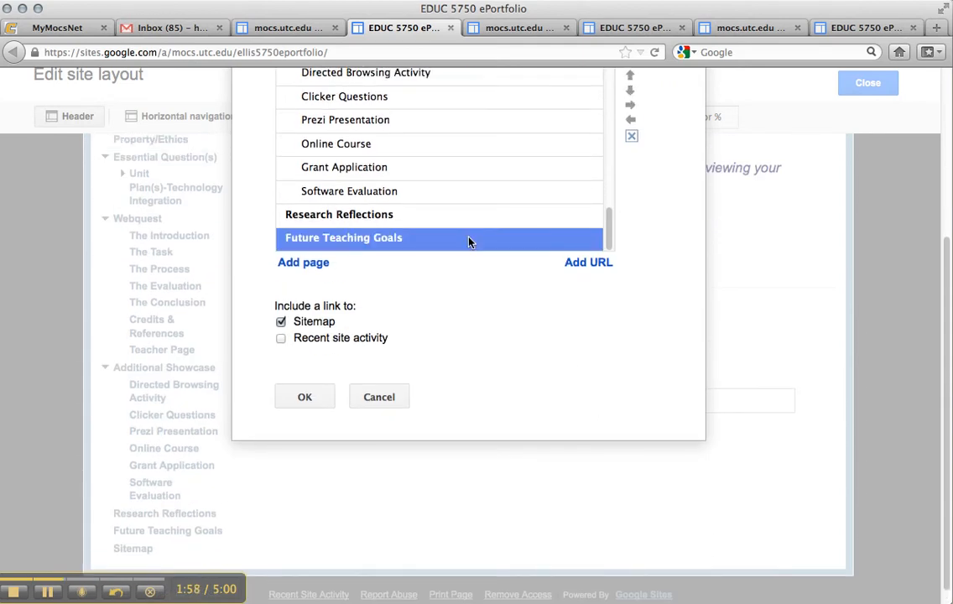
scroll(481, 211, "up", 1)
scroll(646, 196, "up", 3)
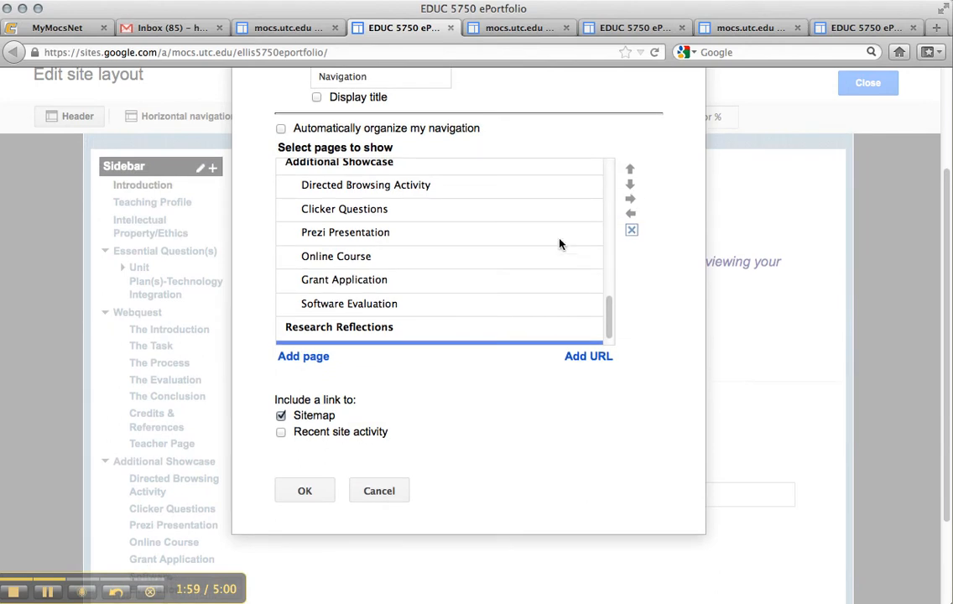
scroll(561, 244, "up", 10)
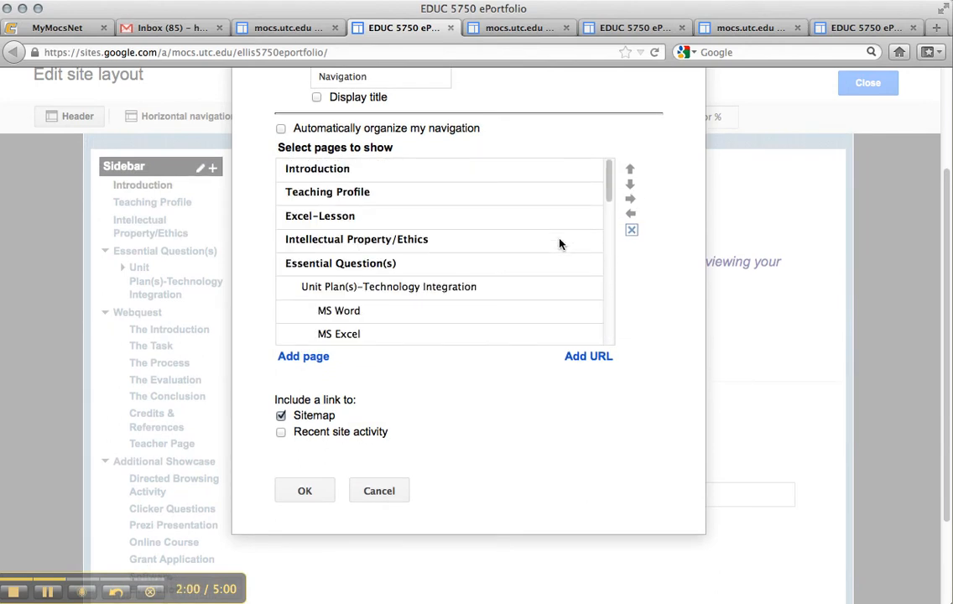
left_click(462, 219)
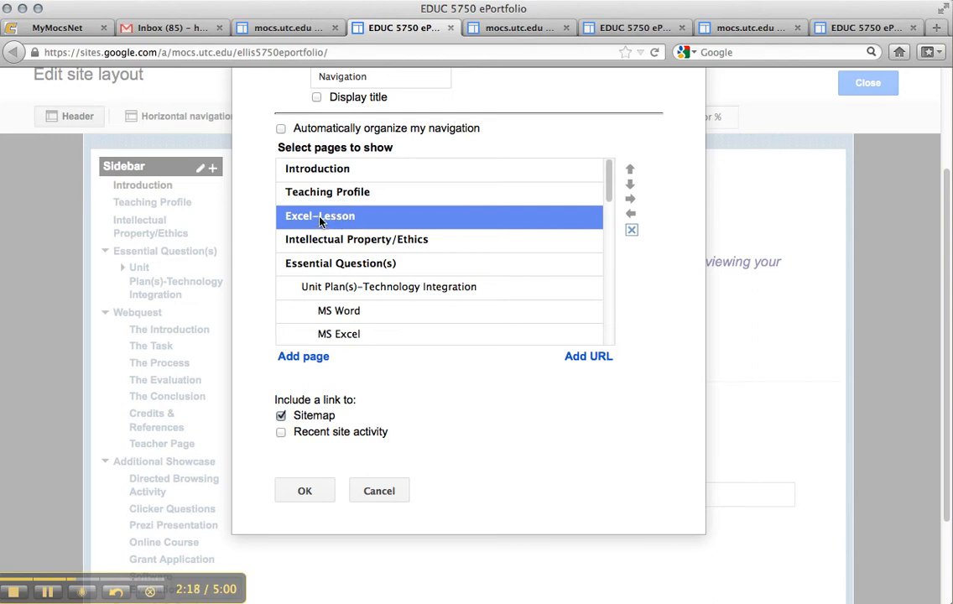
left_click(631, 185)
scroll(644, 198, "down", 2)
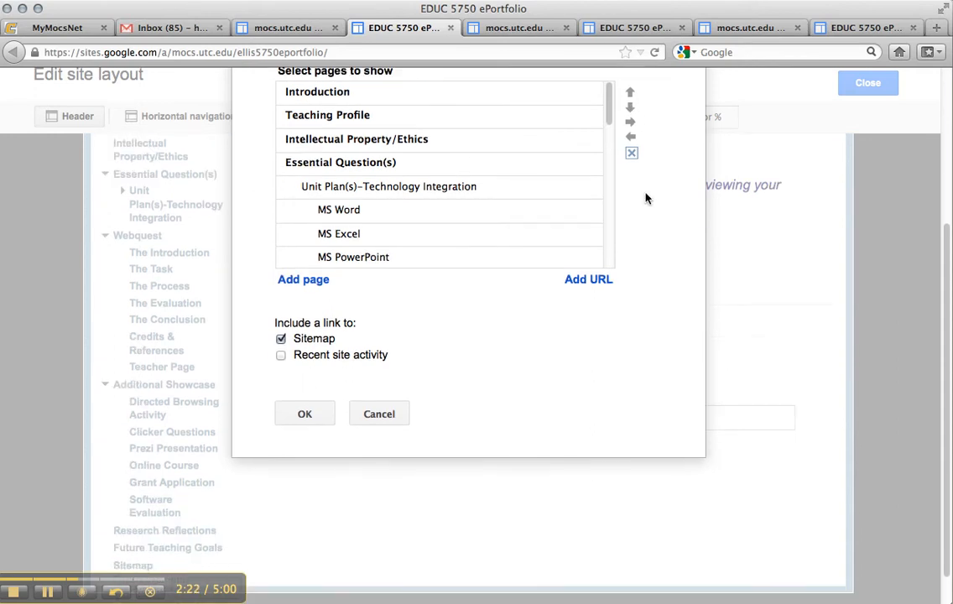
scroll(480, 159, "down", 5)
scroll(480, 160, "down", 8)
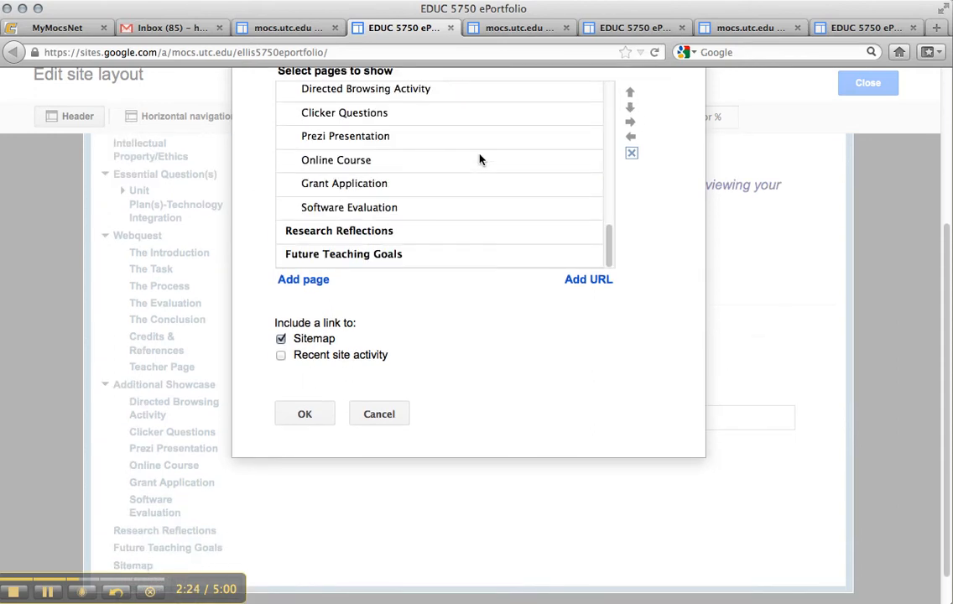
scroll(480, 159, "up", 4)
left_click(630, 121)
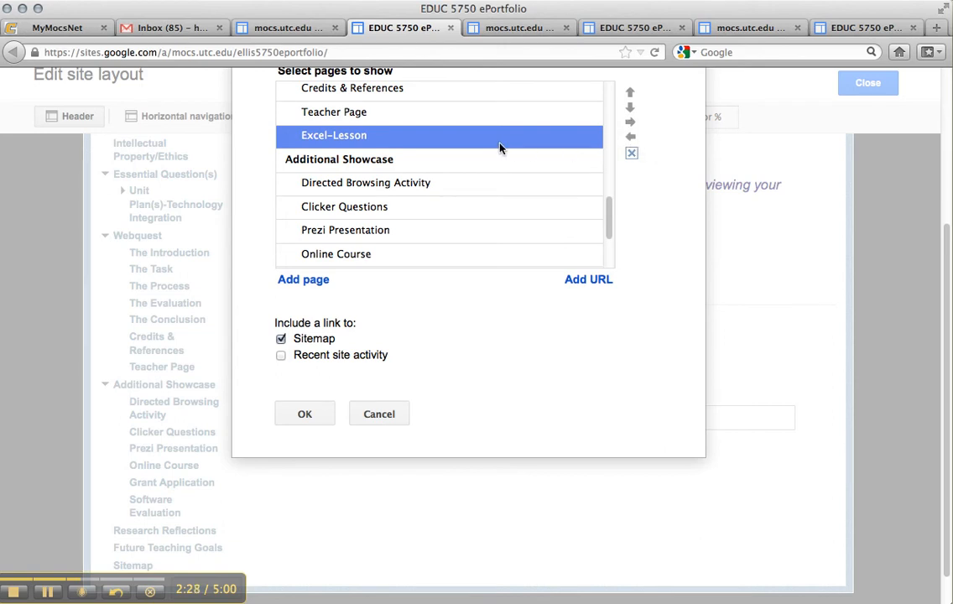
Remove the Excel-Lesson page from the navigation's page list.
left_click(630, 158)
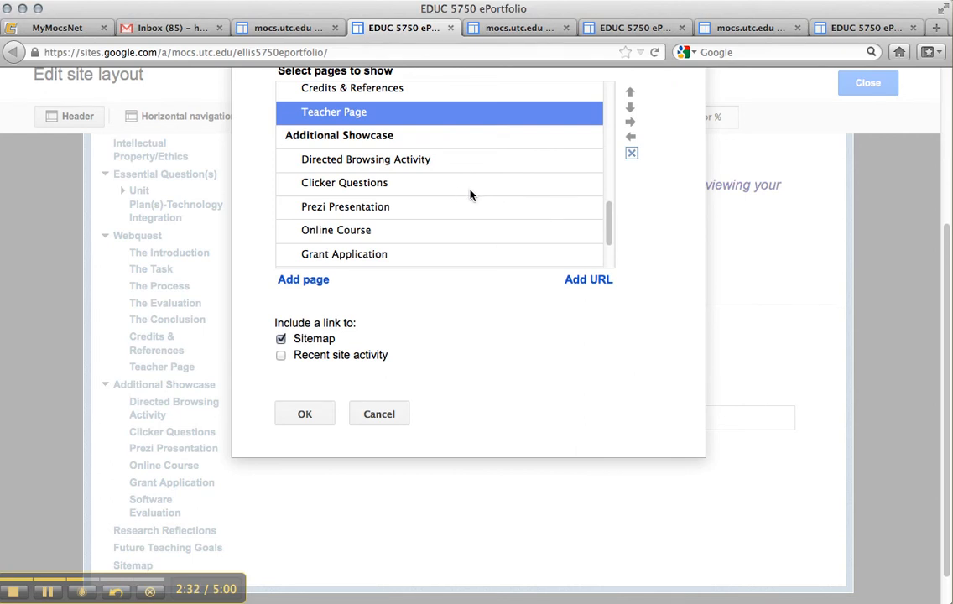
Add the Unit Plan(s)-Technology Integration page, found under Essential Question(s) in the site map, to the navigation below Teacher Page.
scroll(470, 193, "down", 1)
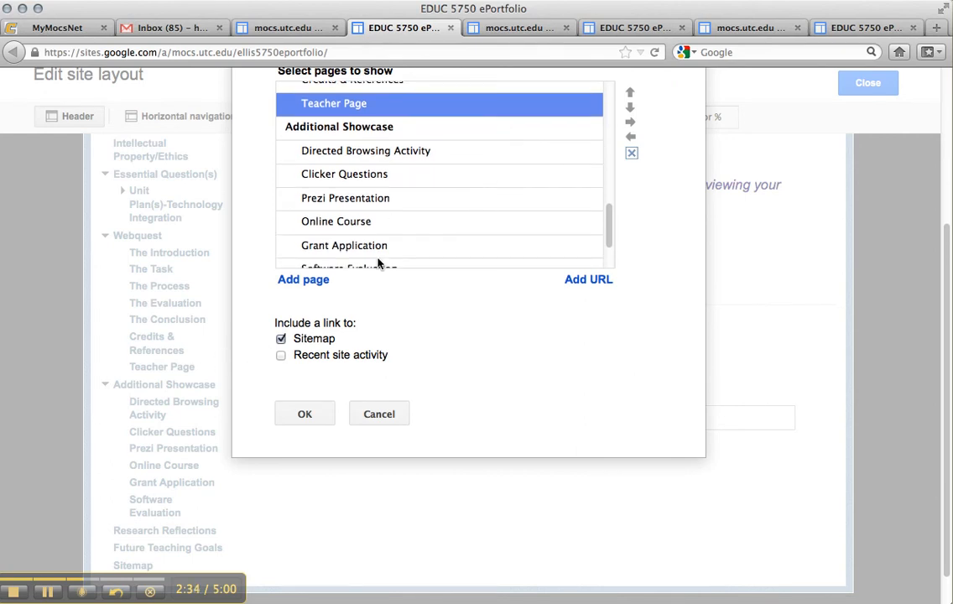
left_click(310, 280)
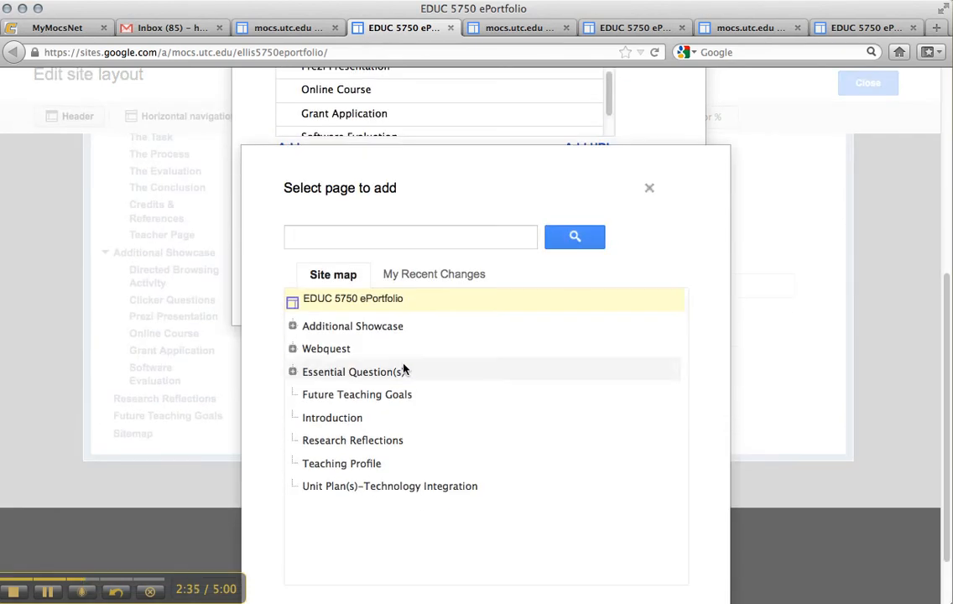
left_click(293, 372)
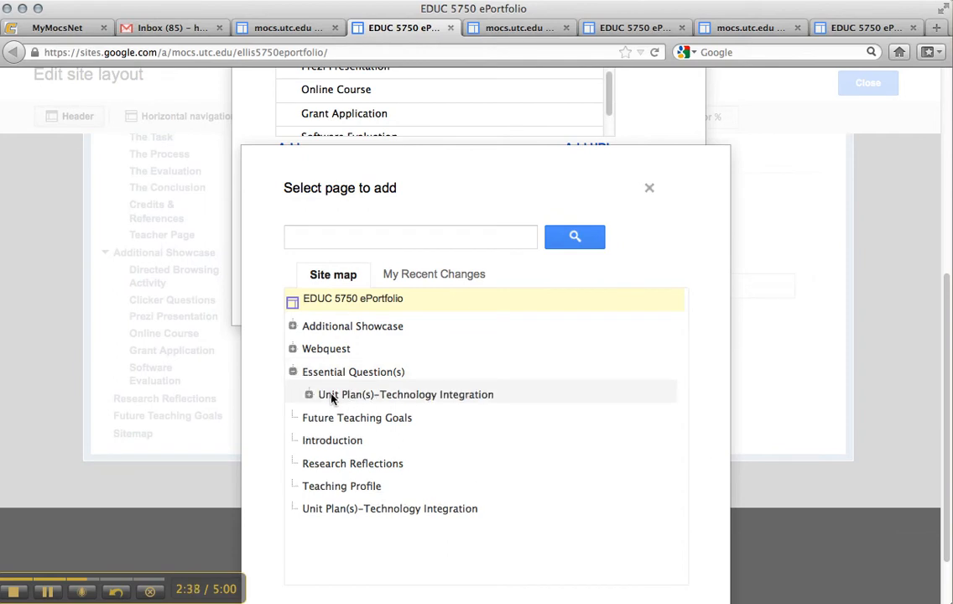
left_click(332, 397)
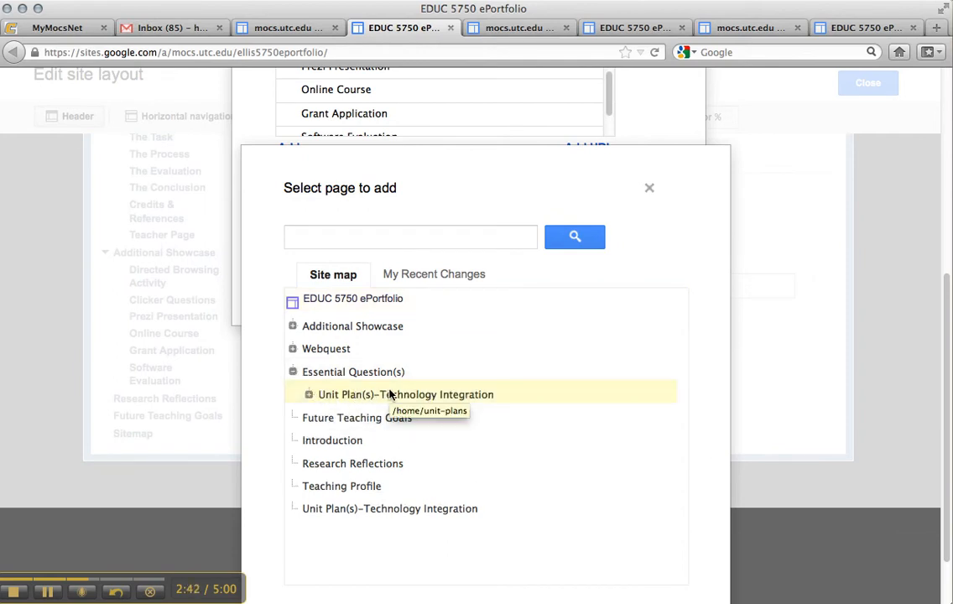
scroll(389, 396, "down", 3)
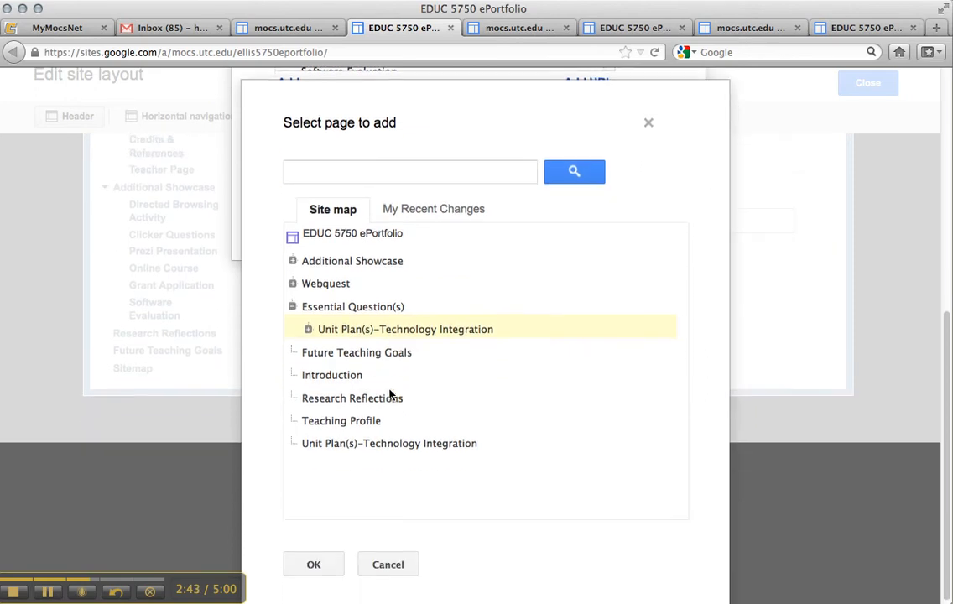
left_click(306, 567)
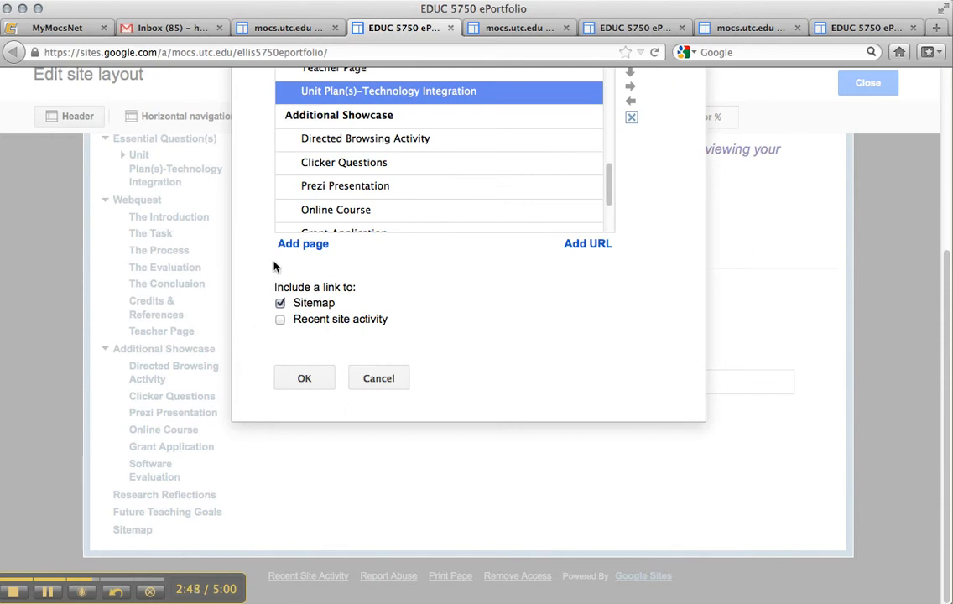
Remove the Unit Plan(s)-Technology Integration entry below Teacher Page from the navigation's page list.
scroll(273, 263, "up", 3)
scroll(424, 244, "up", 2)
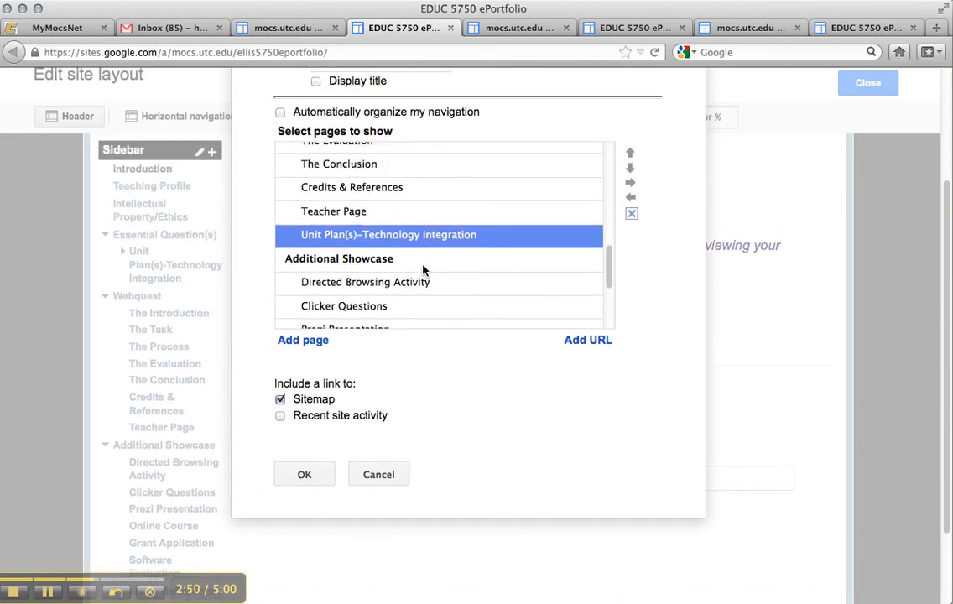
left_click(633, 215)
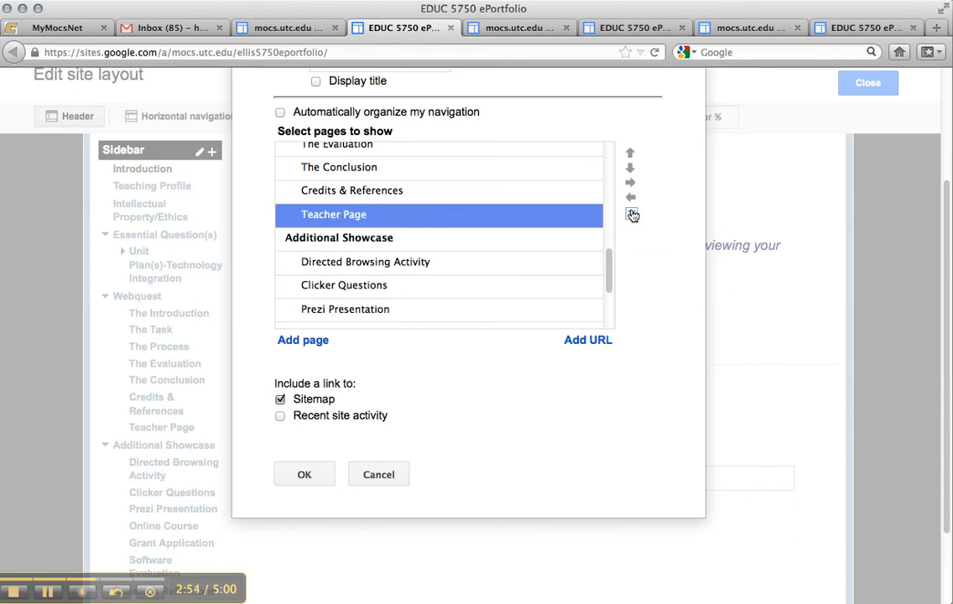
left_click(387, 213)
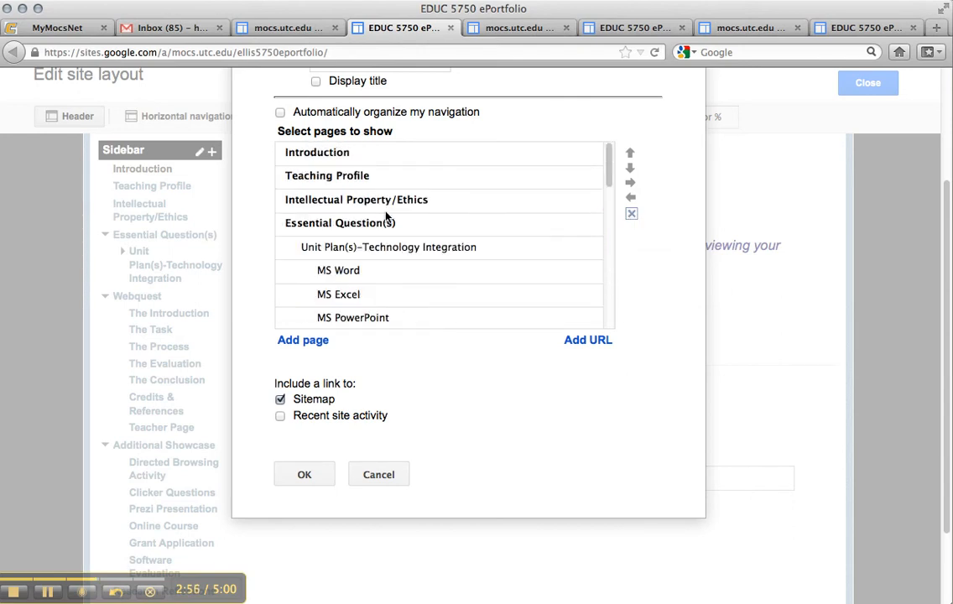
Save the Navigation gadget's settings and close the site layout editor.
left_click(305, 474)
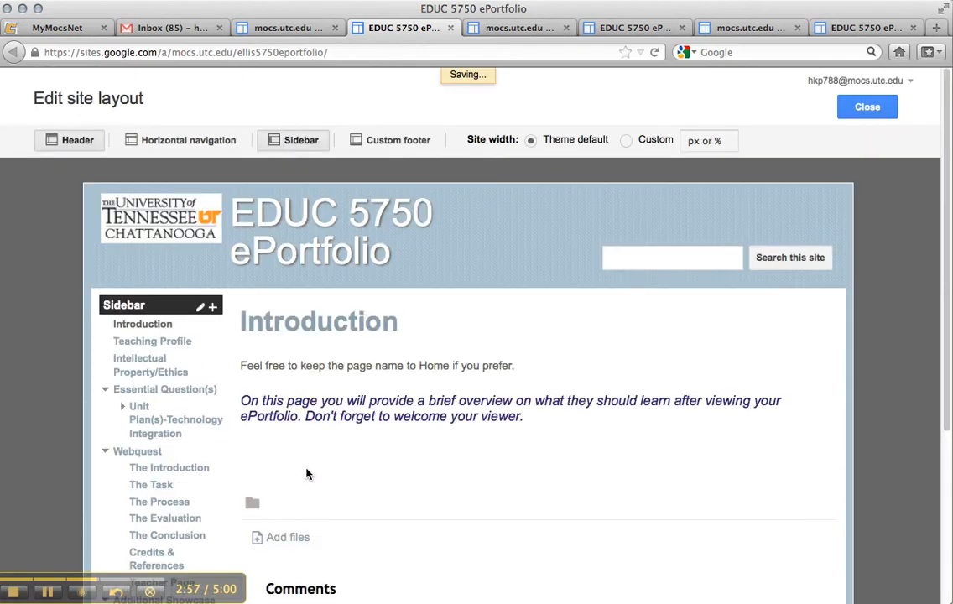
scroll(239, 415, "down", 5)
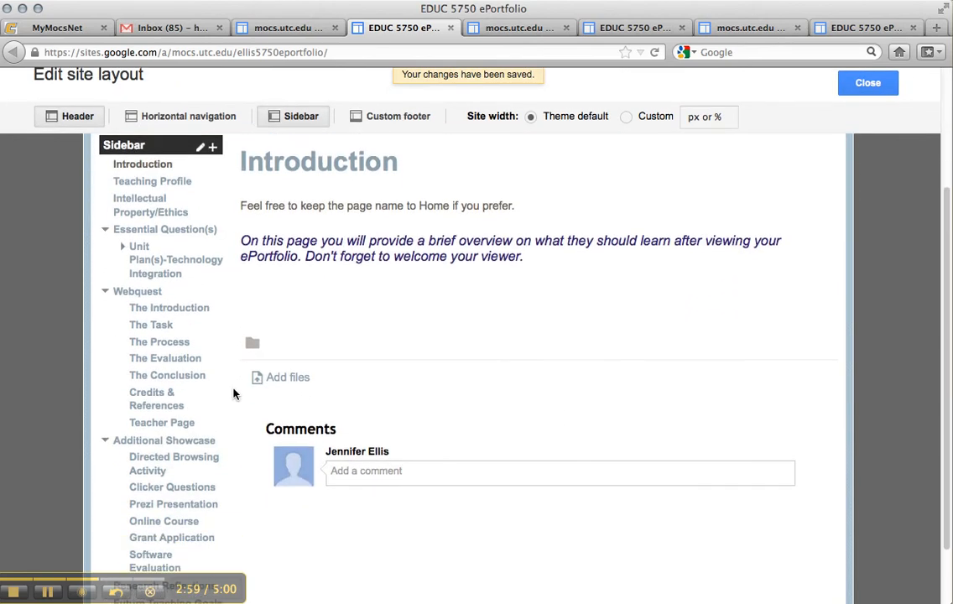
scroll(234, 395, "down", 2)
scroll(234, 394, "up", 6)
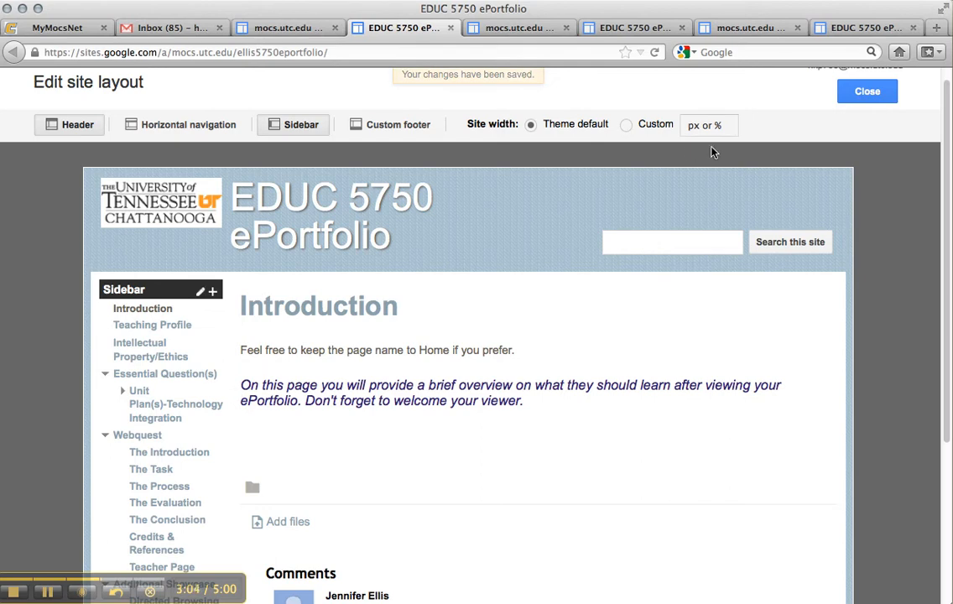
left_click(876, 92)
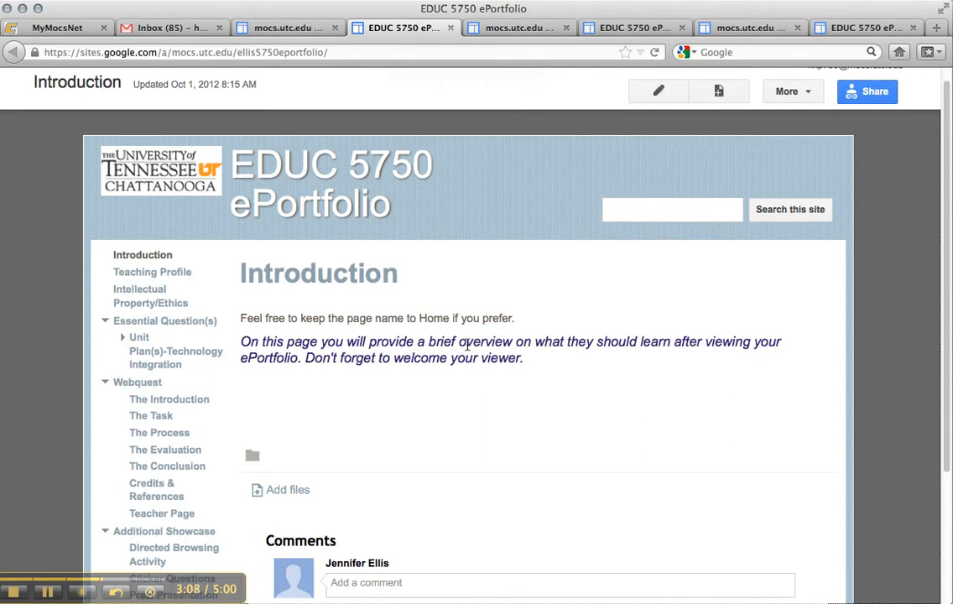
Open the Essential Question(s) page from the sidebar and examine how the navigation appears on it.
scroll(469, 349, "down", 1)
scroll(469, 349, "up", 2)
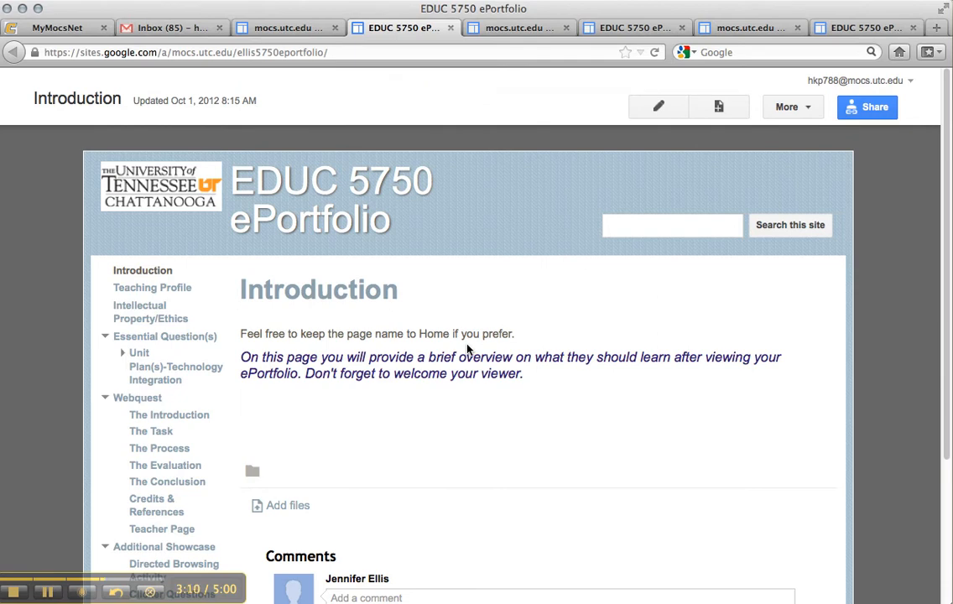
left_click(153, 337)
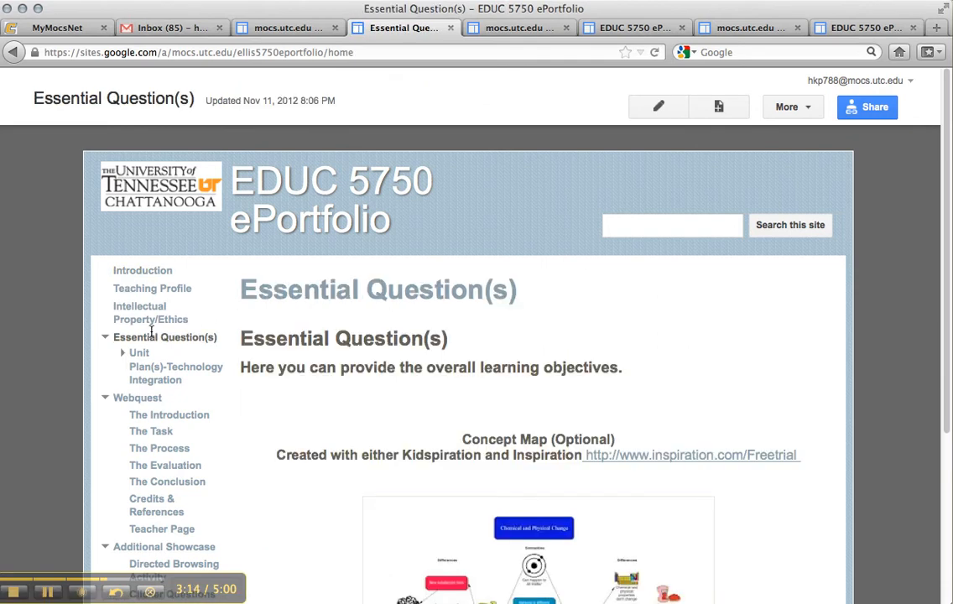
scroll(180, 319, "down", 5)
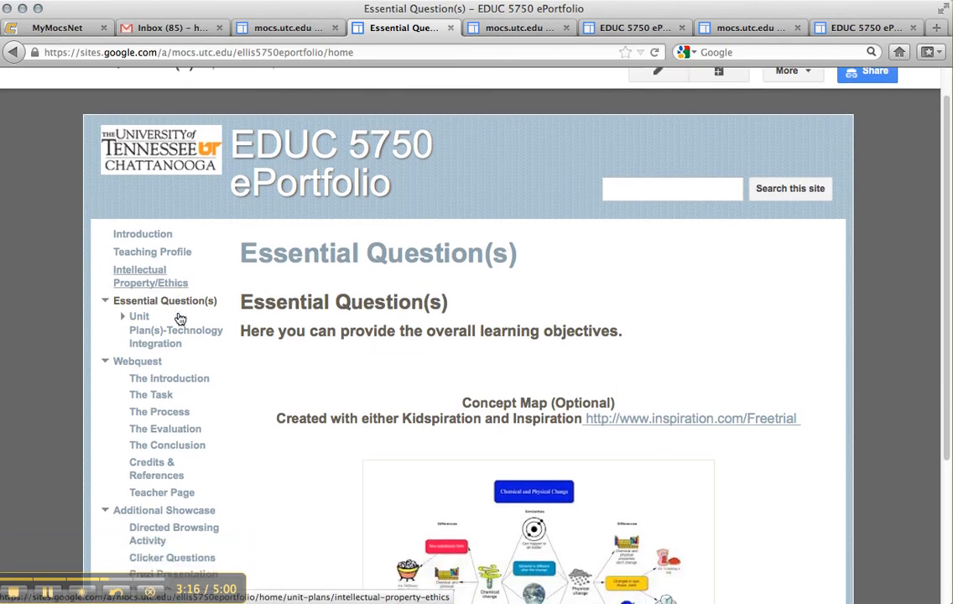
scroll(180, 319, "up", 4)
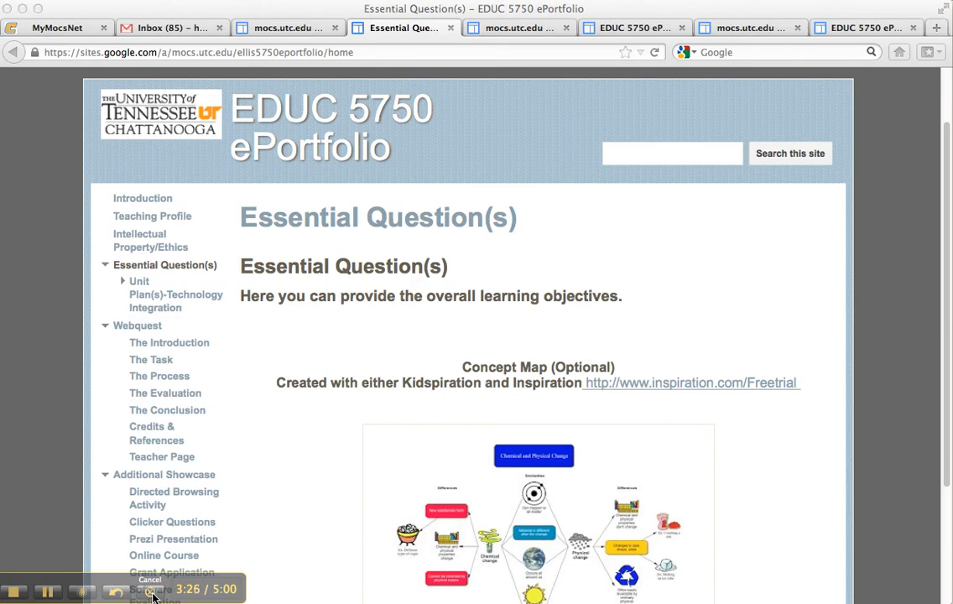
Stop the Jing screen recording and briefly play back the capture preview.
left_click(18, 594)
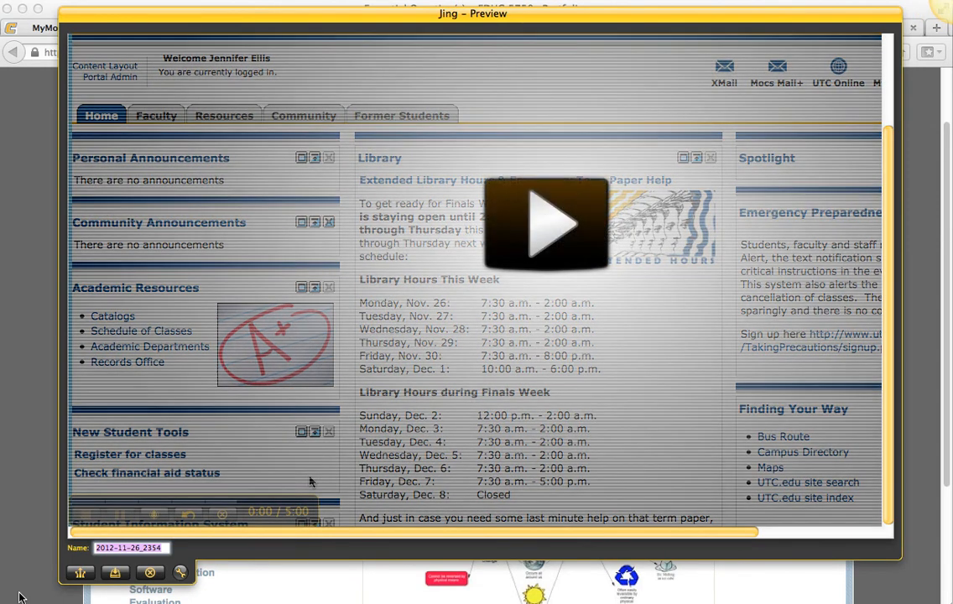
left_click(528, 221)
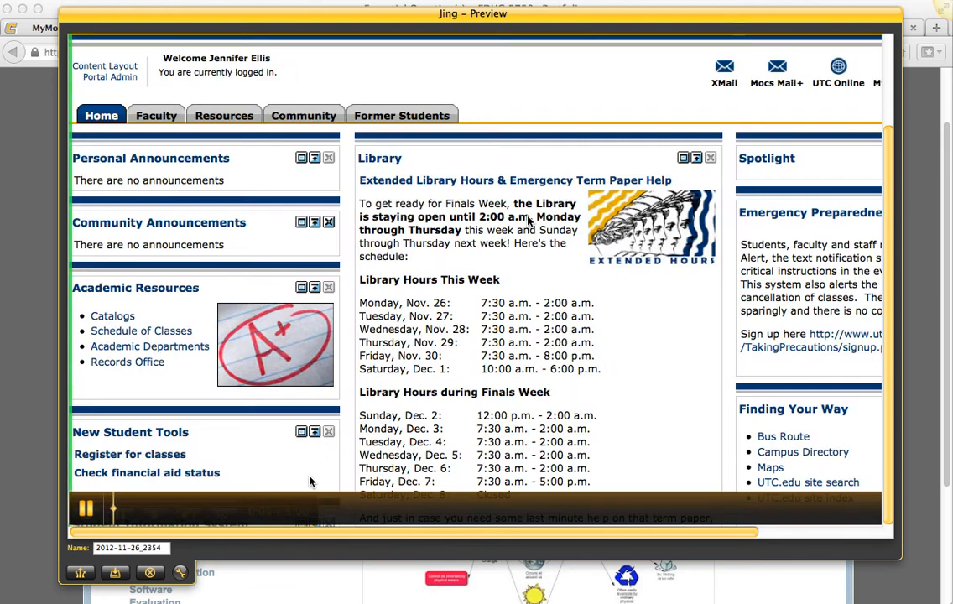
left_click(86, 507)
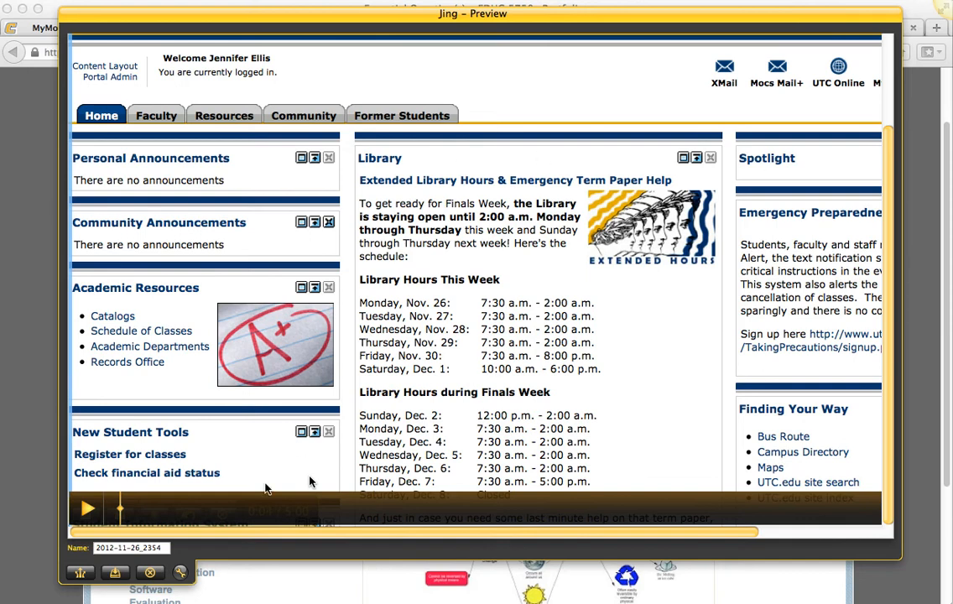
Save the capture in the EDUC 5750 FA12 folder as SftTut, a hyphen and the author's last name, and dismiss the saved notice.
left_click(116, 574)
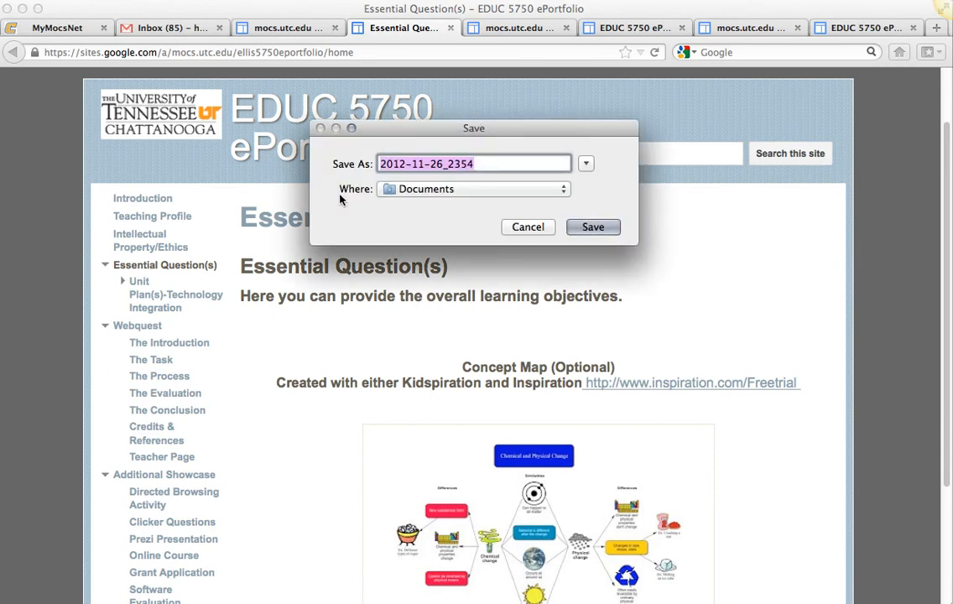
type("S")
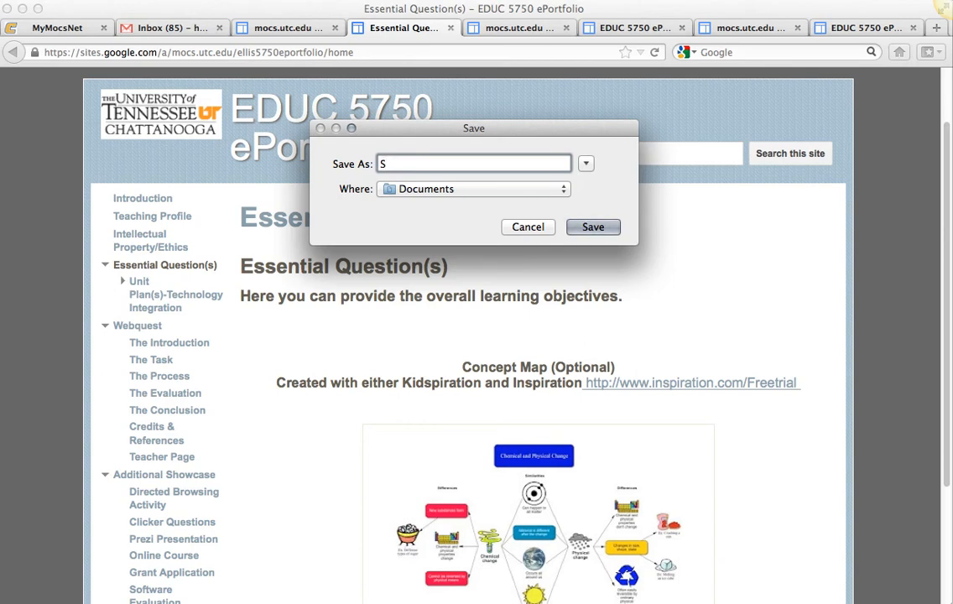
type("ftTut")
left_click(456, 191)
left_click(456, 194)
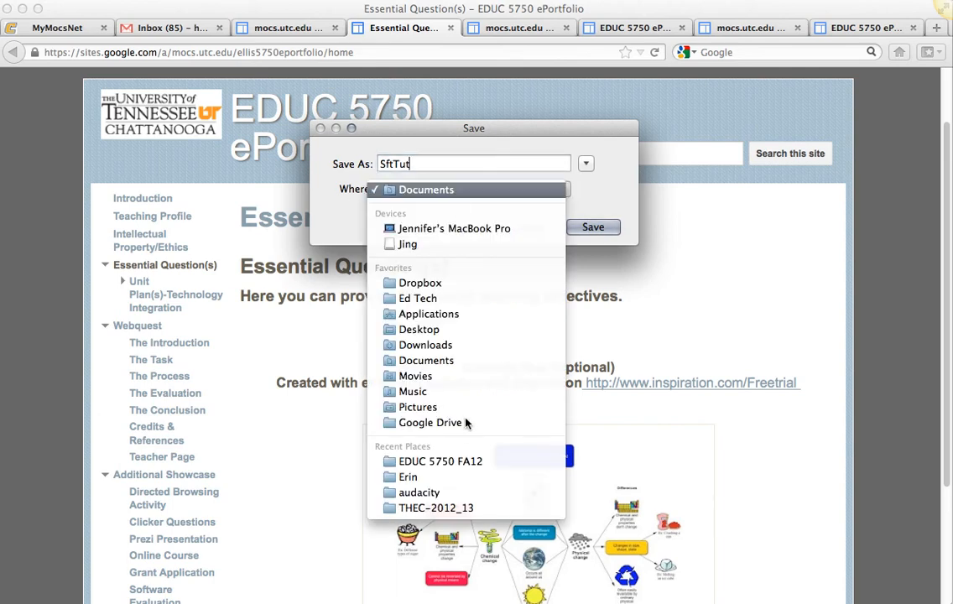
left_click(433, 192)
left_click(430, 464)
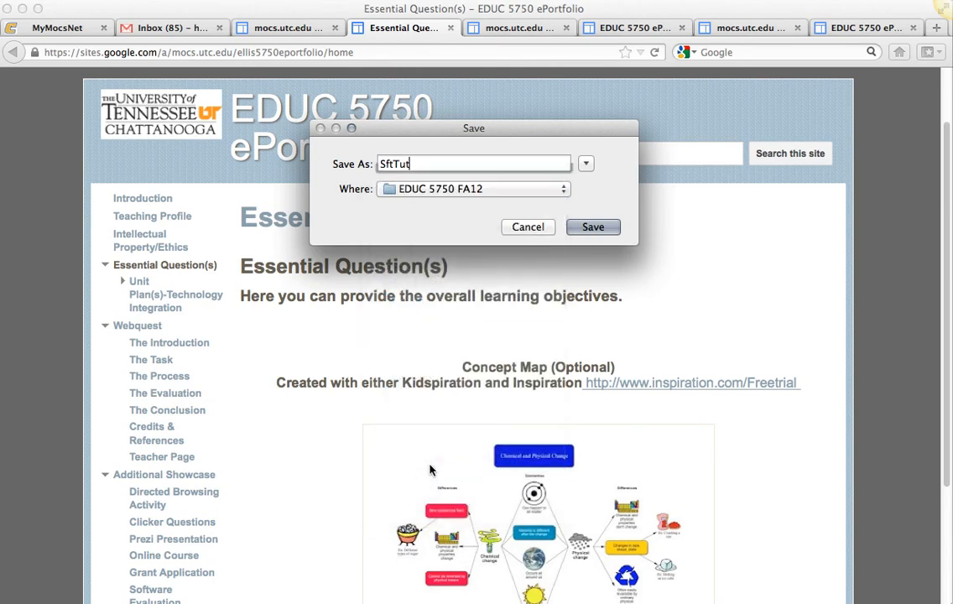
type("-Ellis")
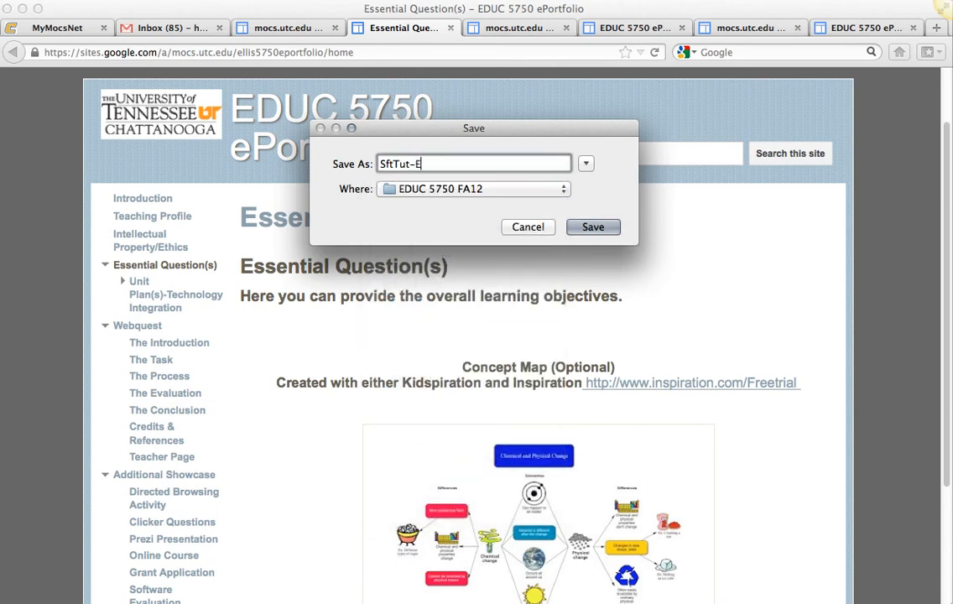
left_click(595, 228)
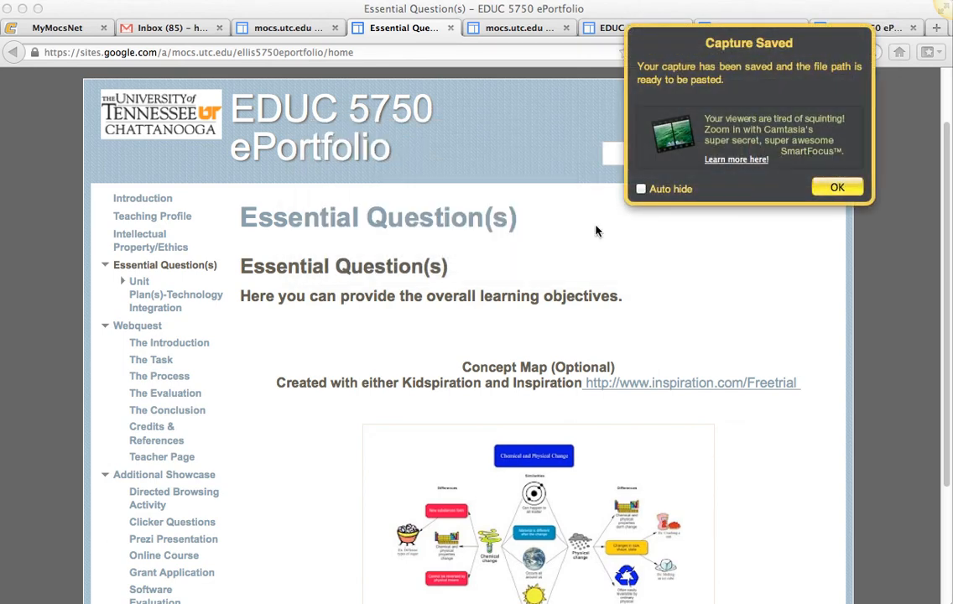
left_click(836, 187)
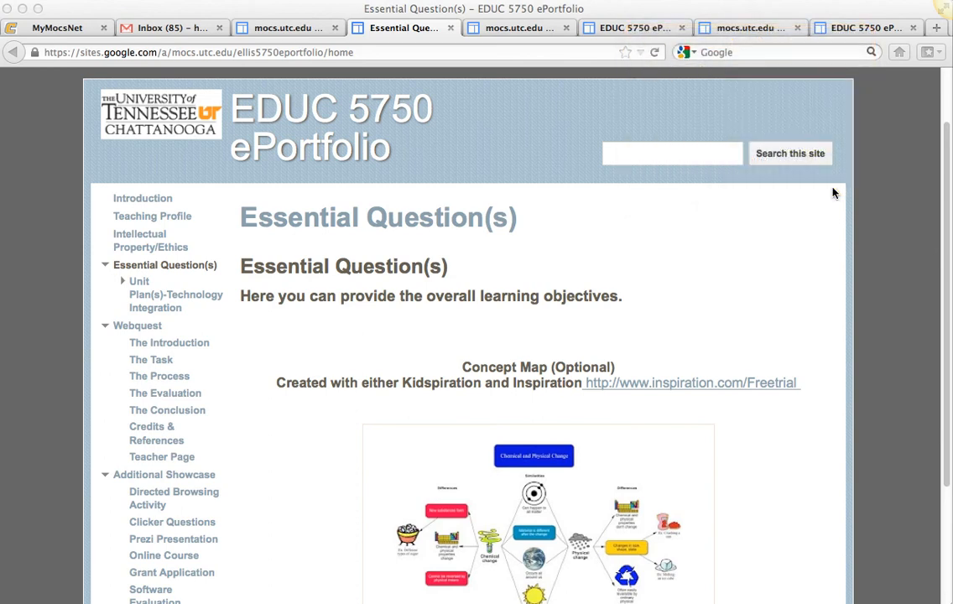